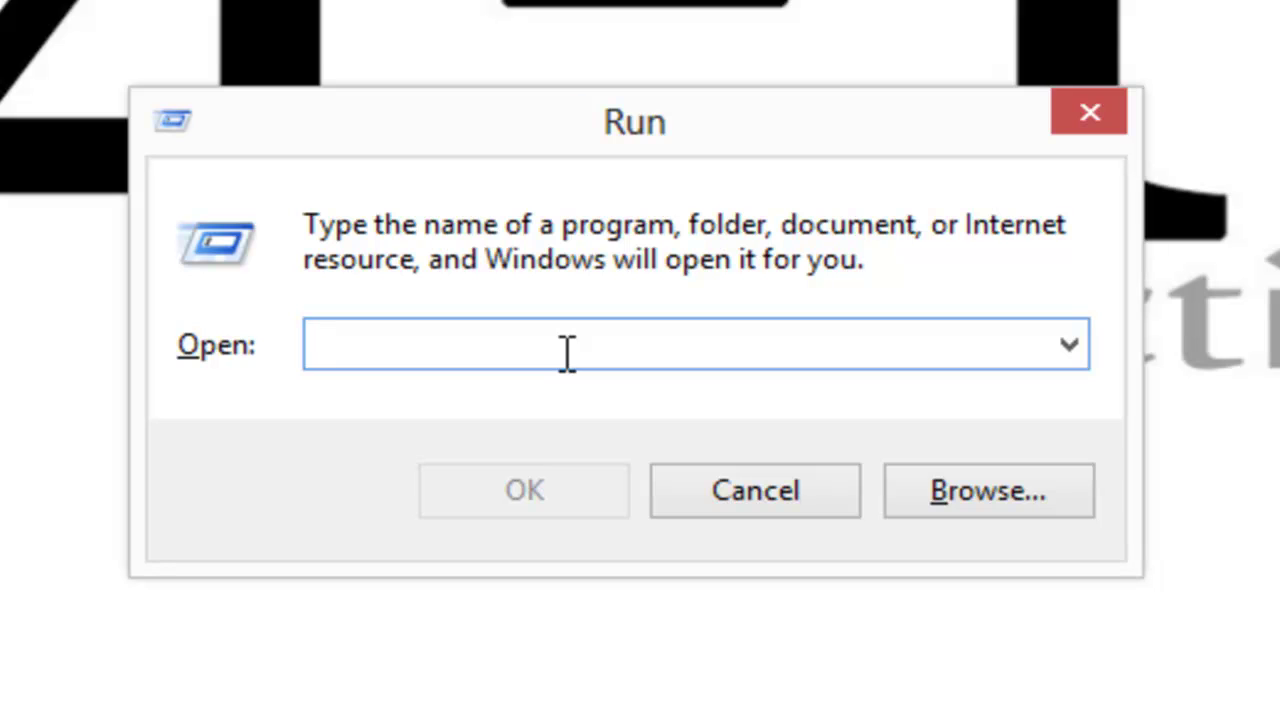
Step: Launch the Registry Editor by running regedit
{"action": "type", "text": "reg"}
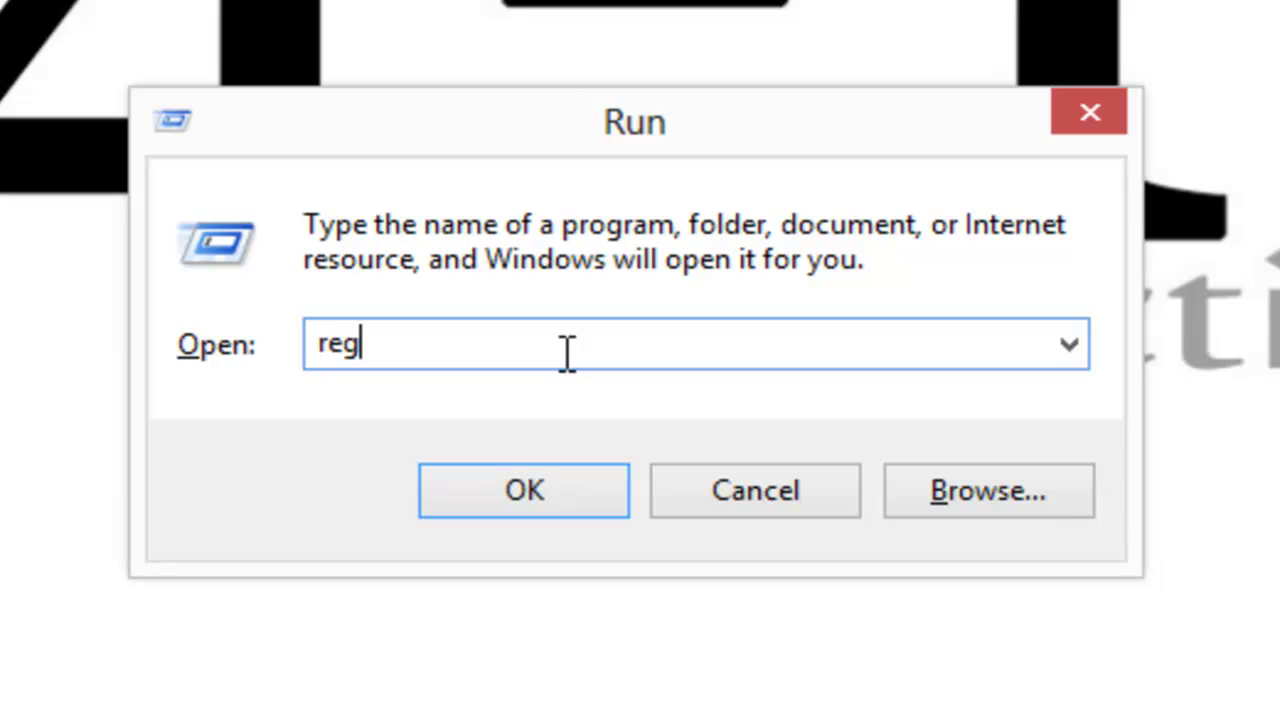
{"action": "type", "text": "edit"}
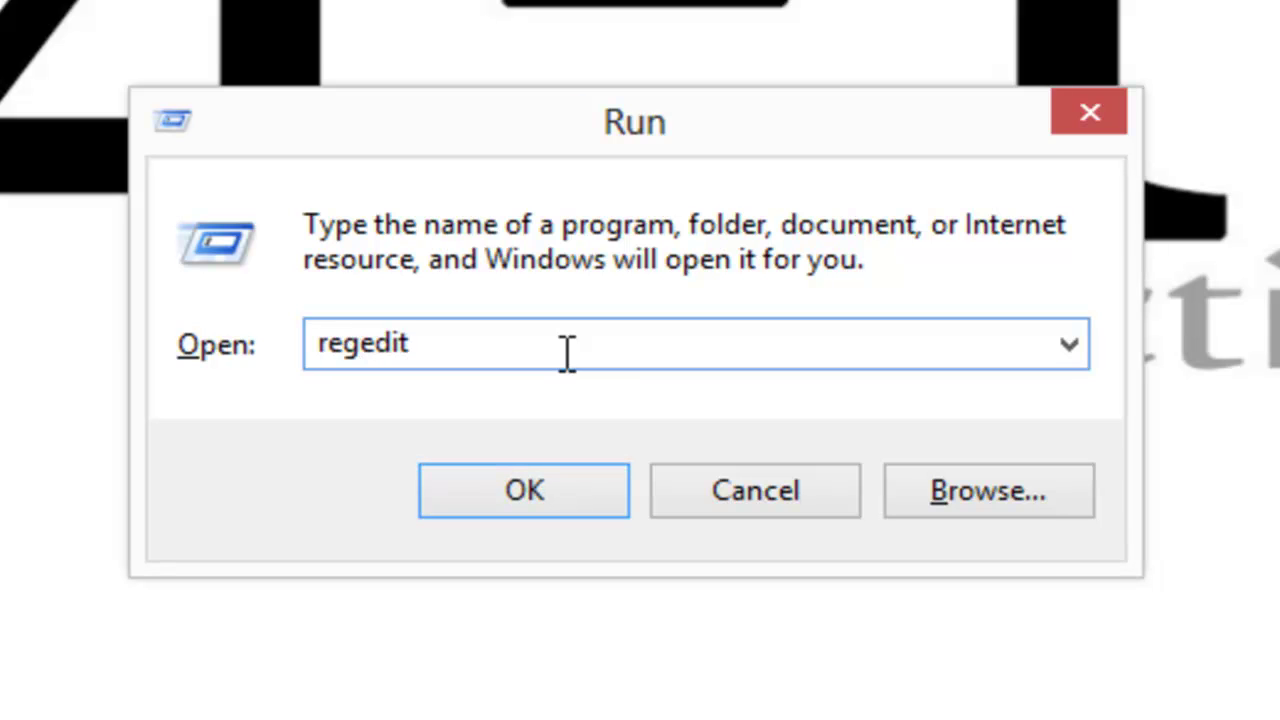
{"action": "key", "text": "Return"}
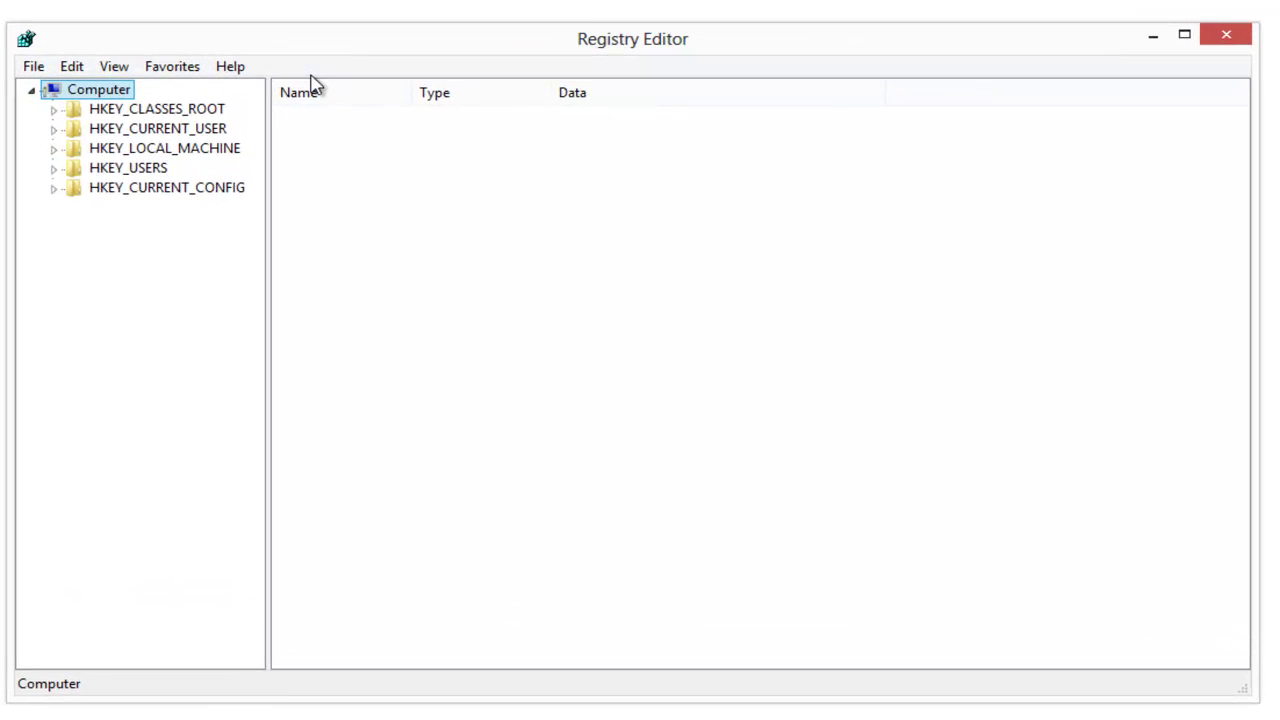
{"action": "left_click", "coordinate": [690, 165]}
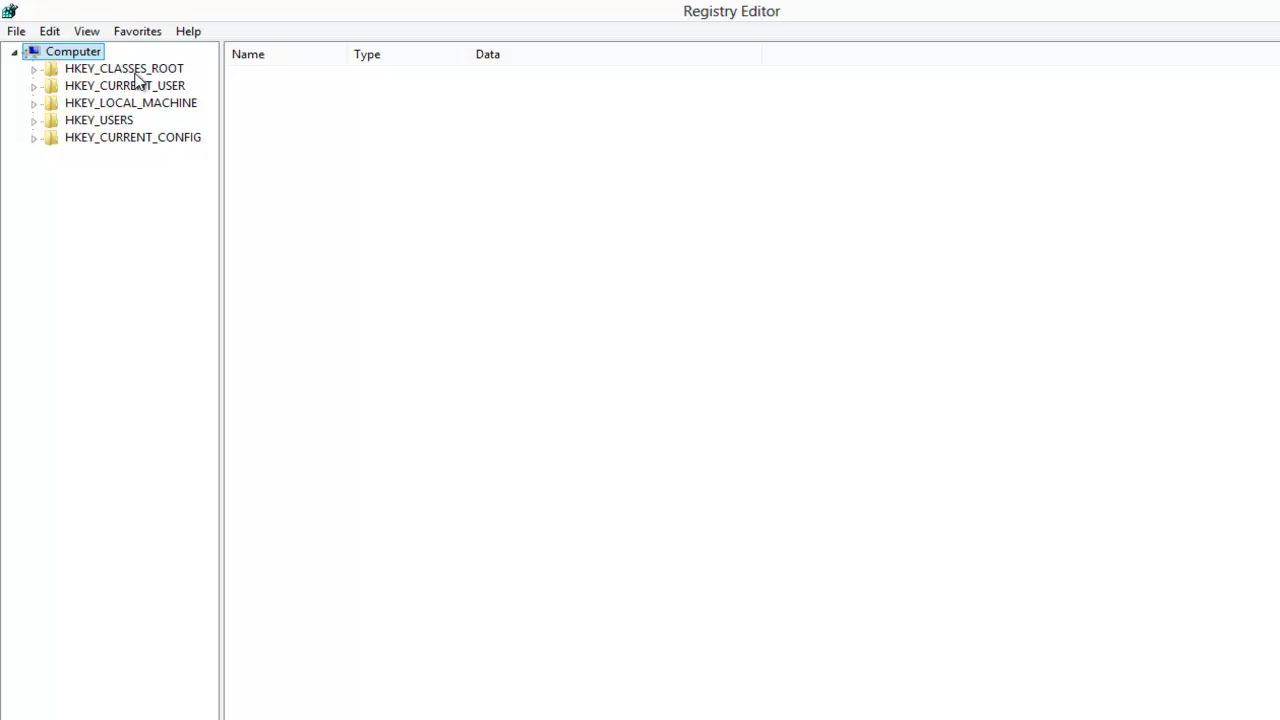
Step: Expand HKEY_CLASSES_ROOT and locate Directory\Background\shell, collapsing its Hide n Seek key and widening the key tree
{"action": "left_click", "coordinate": [34, 69]}
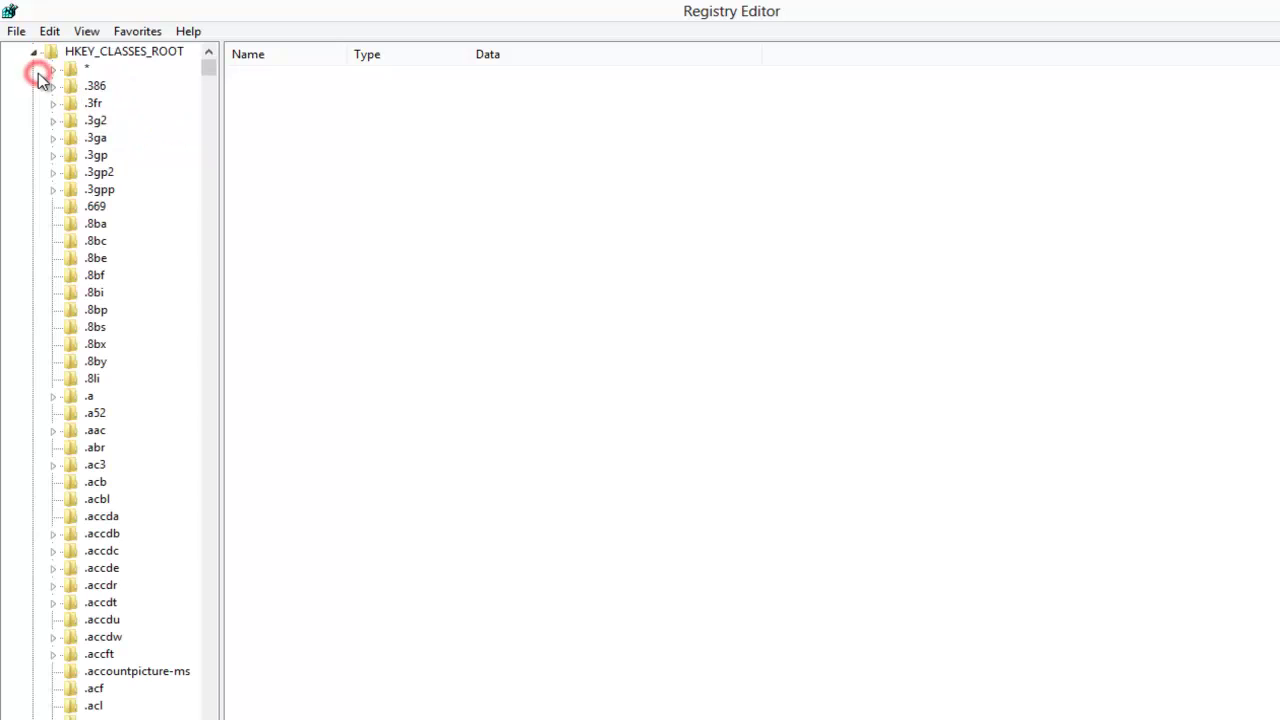
{"action": "scroll", "coordinate": [180, 290], "scroll_direction": "down", "scroll_amount": 20}
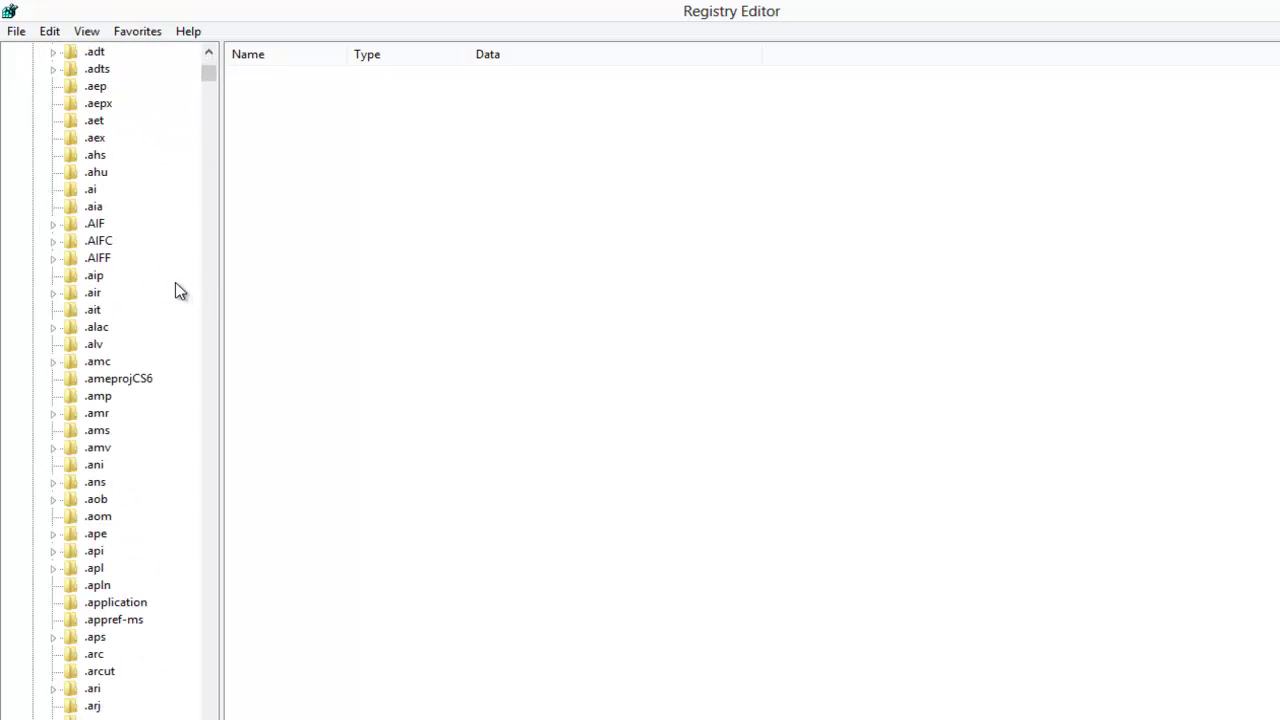
{"action": "left_click_drag", "start_coordinate": [208, 86], "coordinate": [206, 247]}
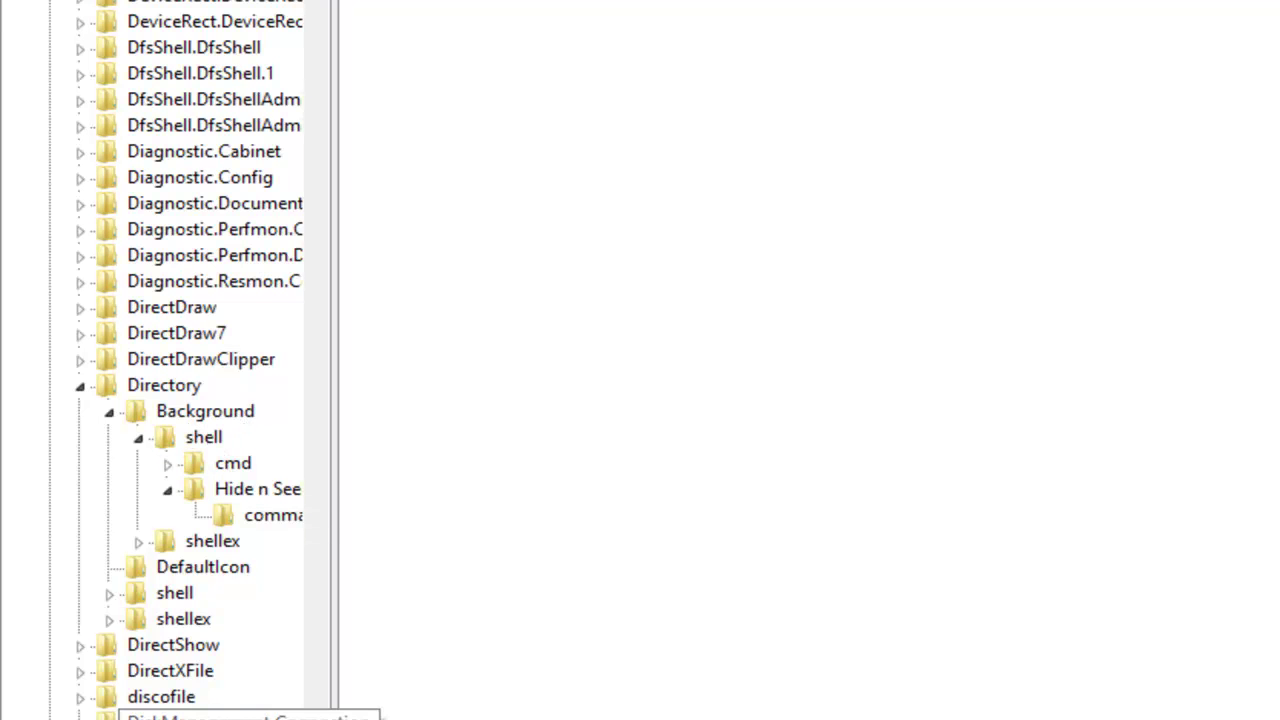
{"action": "left_click", "coordinate": [165, 490]}
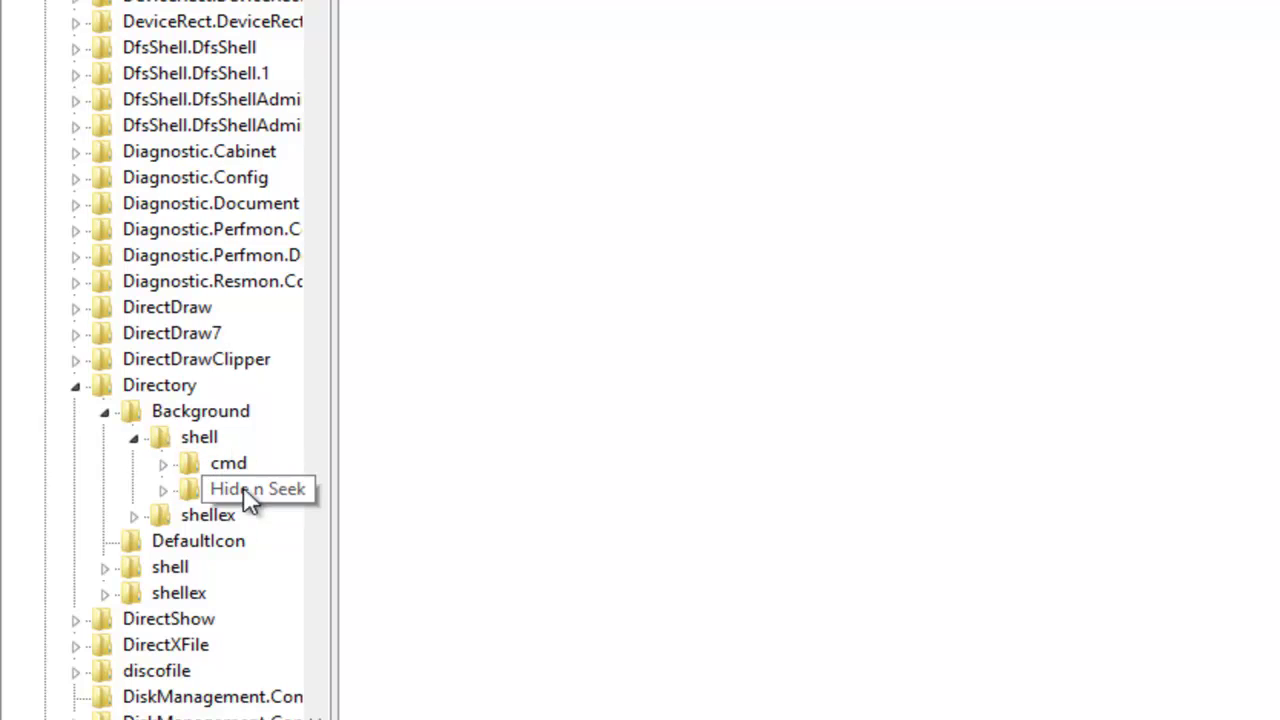
{"action": "left_click_drag", "start_coordinate": [335, 482], "coordinate": [450, 462]}
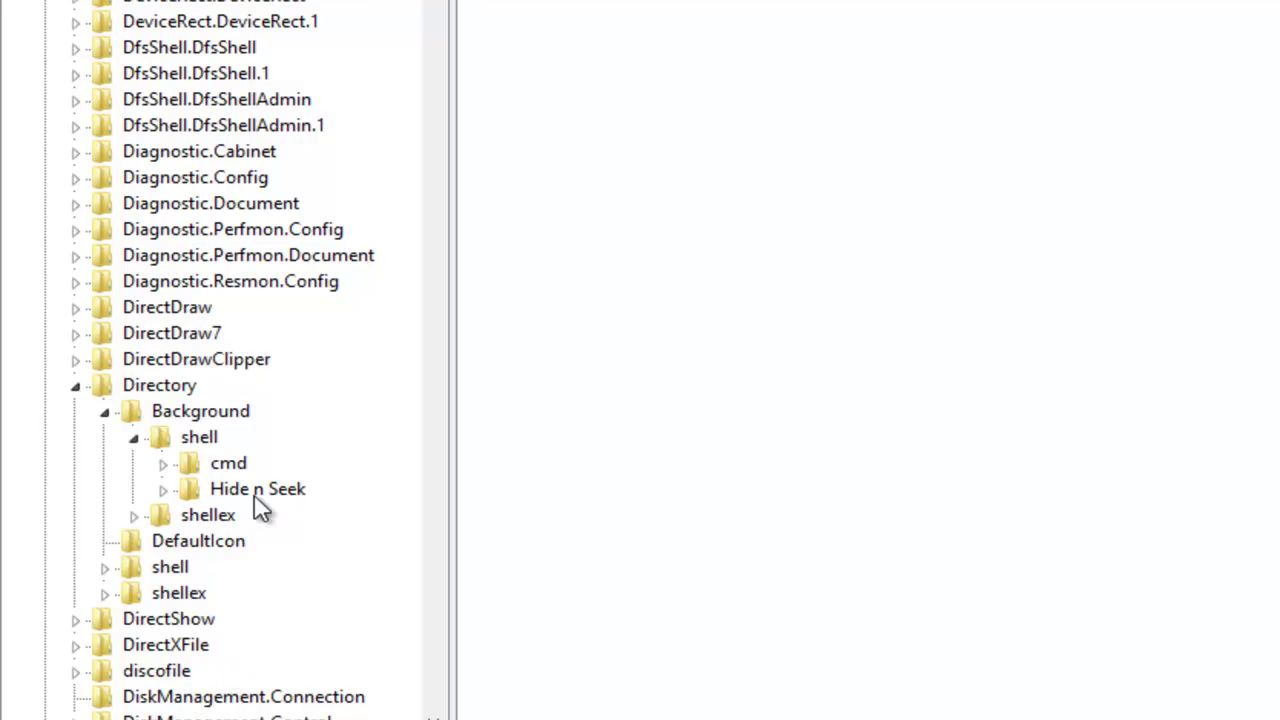
{"action": "left_click_drag", "start_coordinate": [433, 240], "coordinate": [440, 63]}
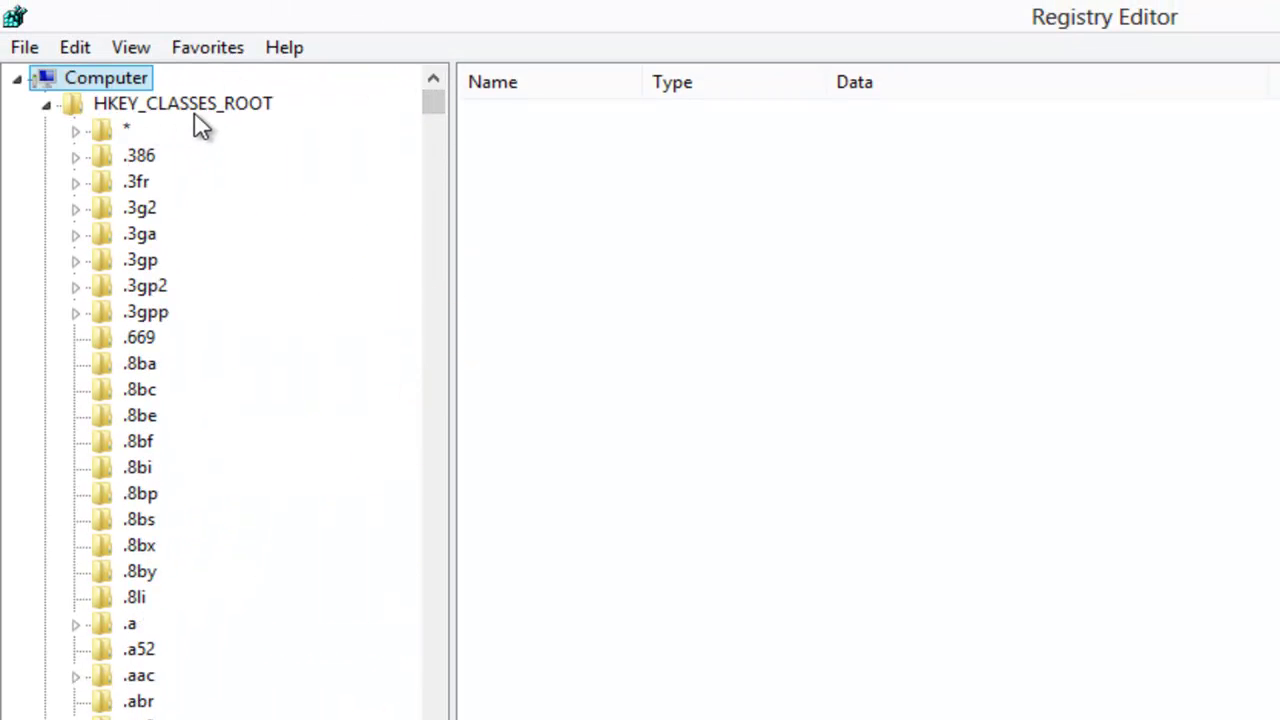
{"action": "left_click_drag", "start_coordinate": [434, 104], "coordinate": [467, 135]}
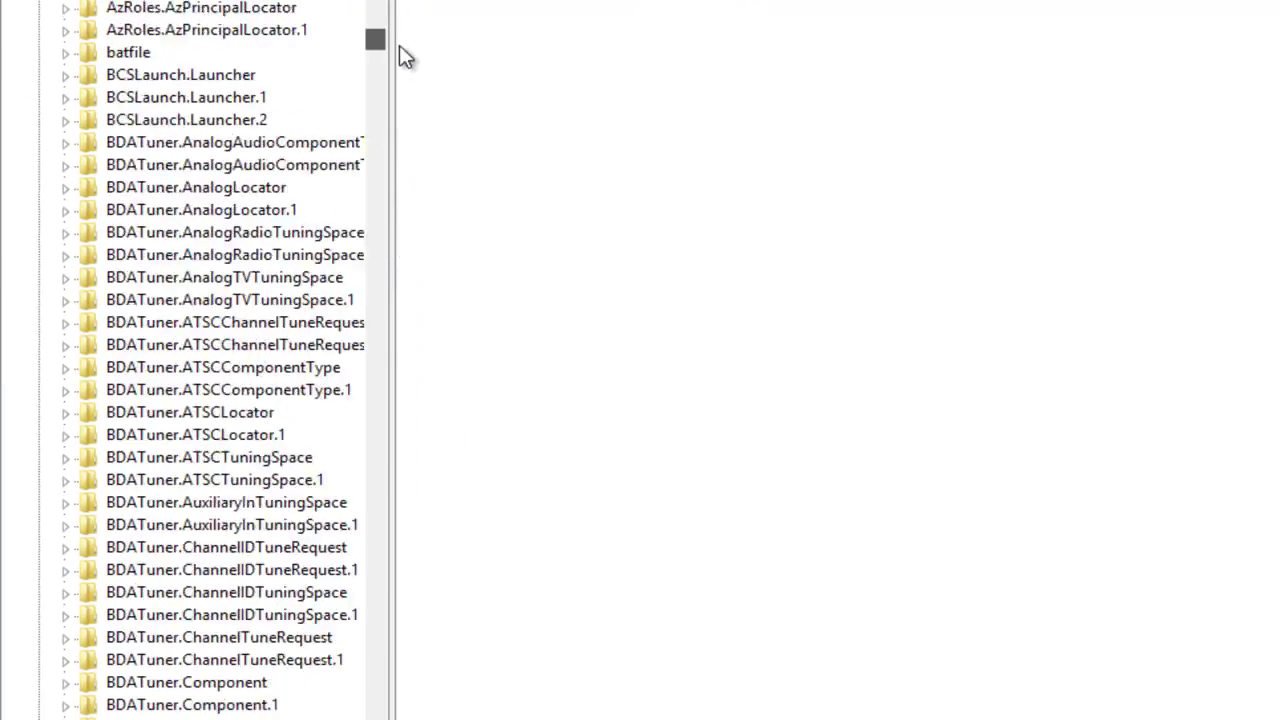
{"action": "left_click_drag", "start_coordinate": [405, 57], "coordinate": [396, 98]}
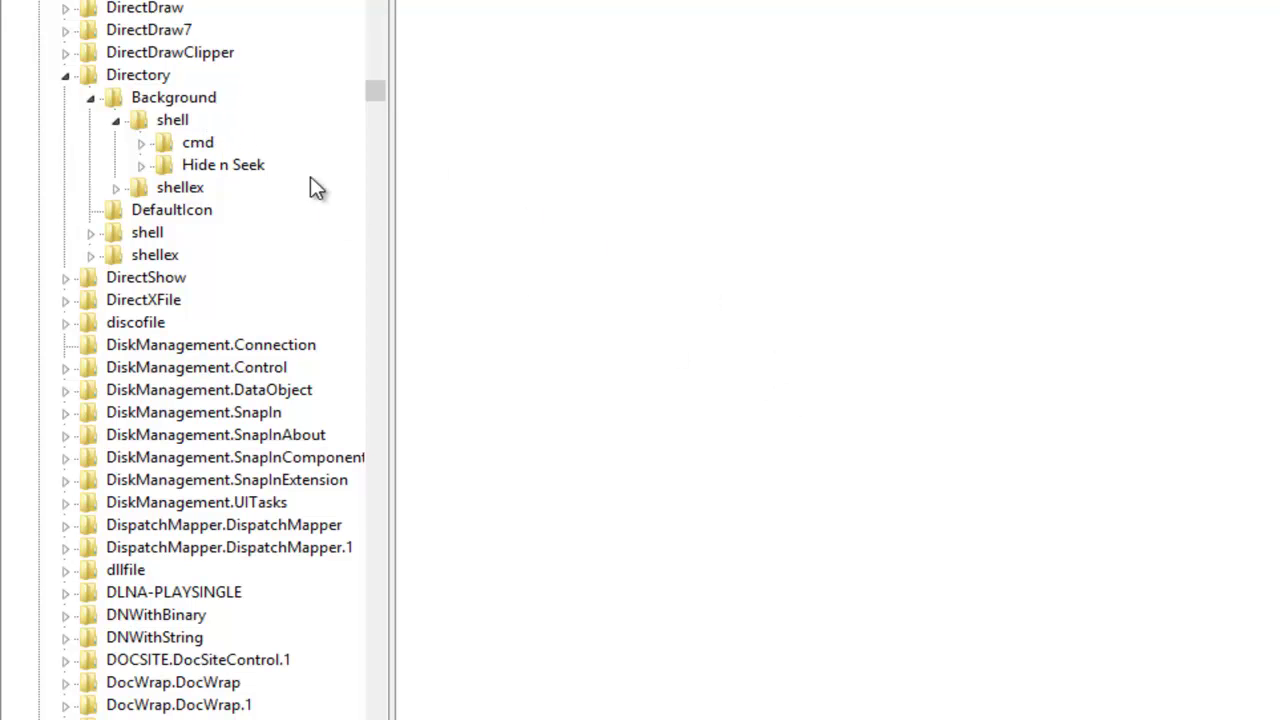
Step: Create a new key named ex under Directory\Background\shell
{"action": "right_click", "coordinate": [166, 119]}
{"action": "mouse_move", "coordinate": [337, 165]}
{"action": "left_click", "coordinate": [494, 164]}
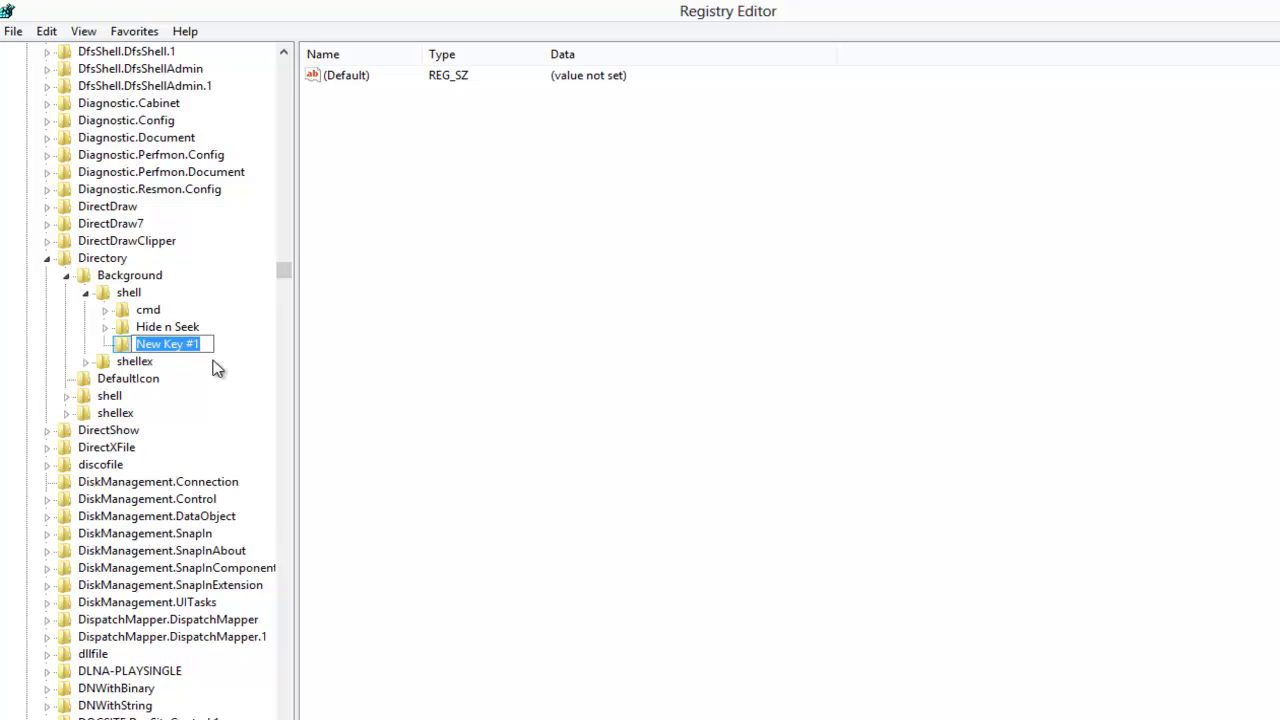
{"action": "type", "text": "ex"}
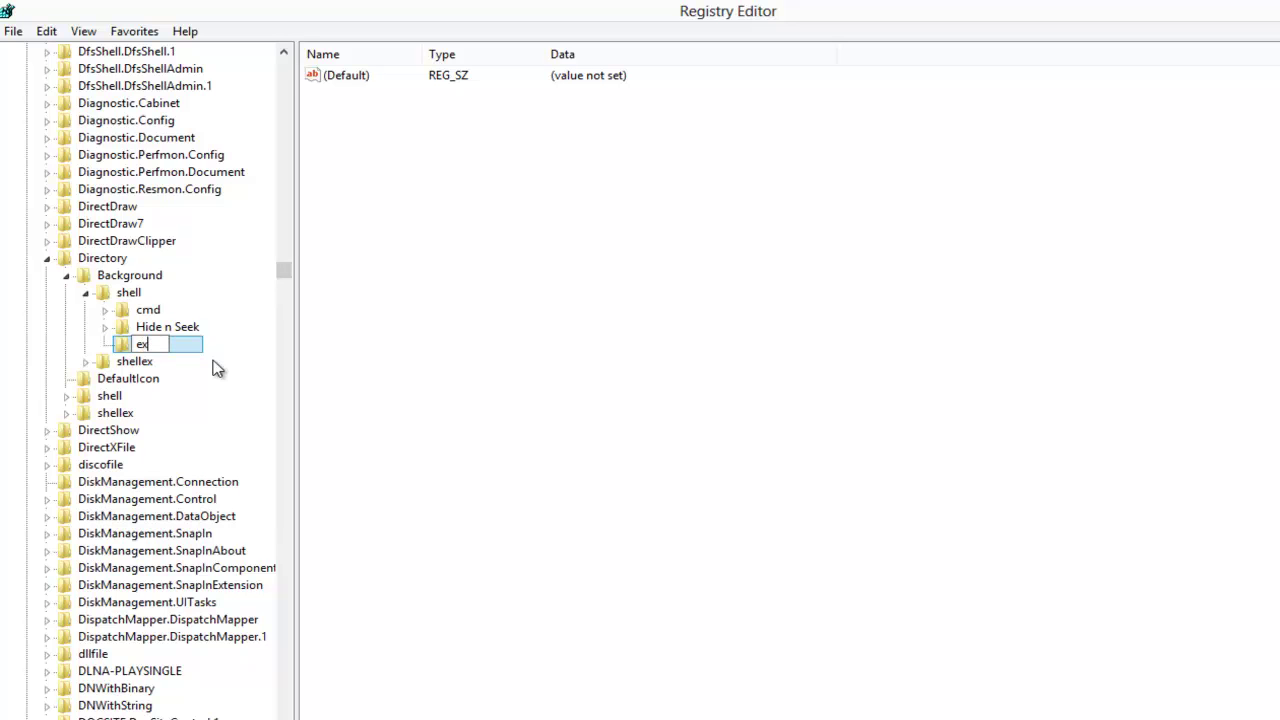
{"action": "key", "text": "Return"}
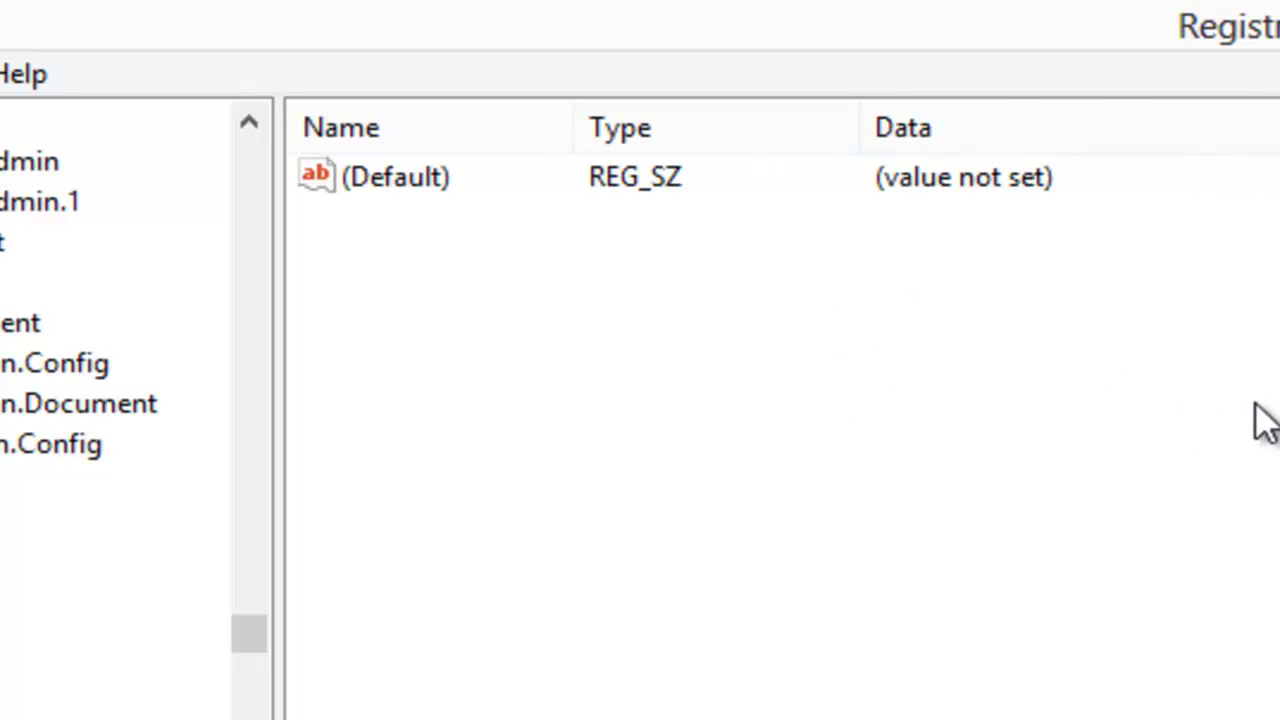
Step: Set the ex key's default value data to 123451 and maximize the Registry Editor window
{"action": "double_click", "coordinate": [391, 185]}
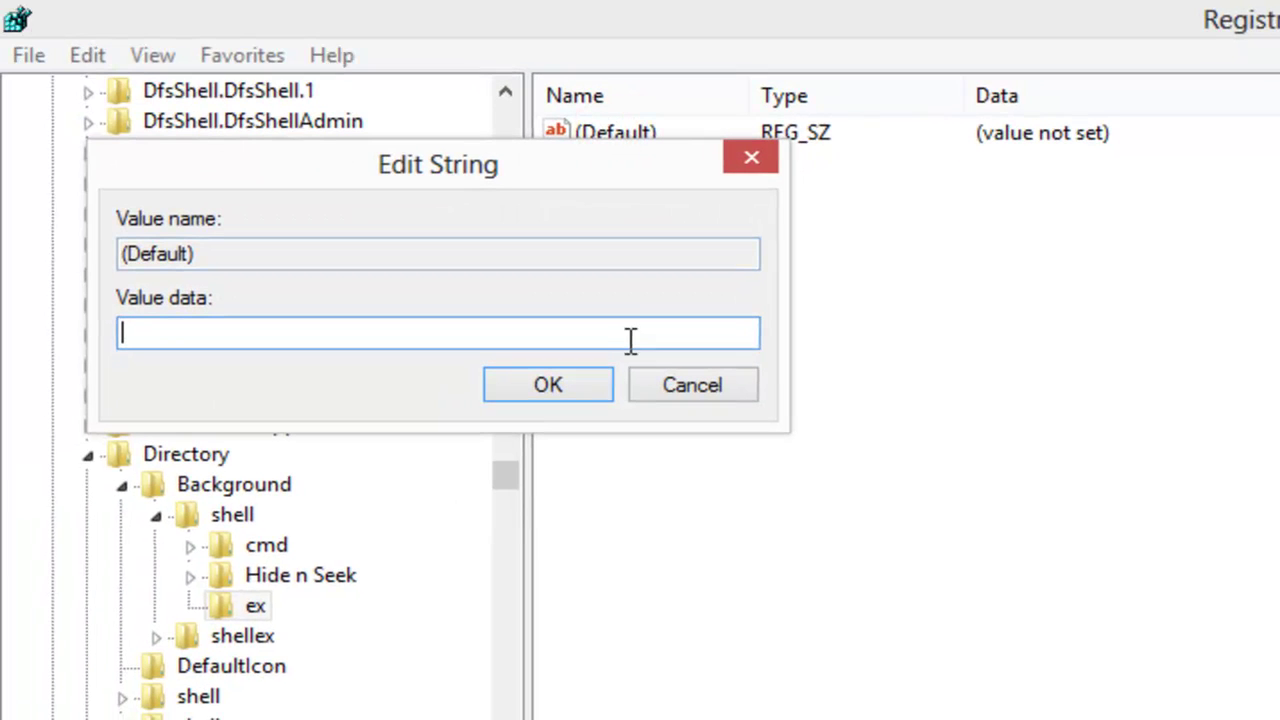
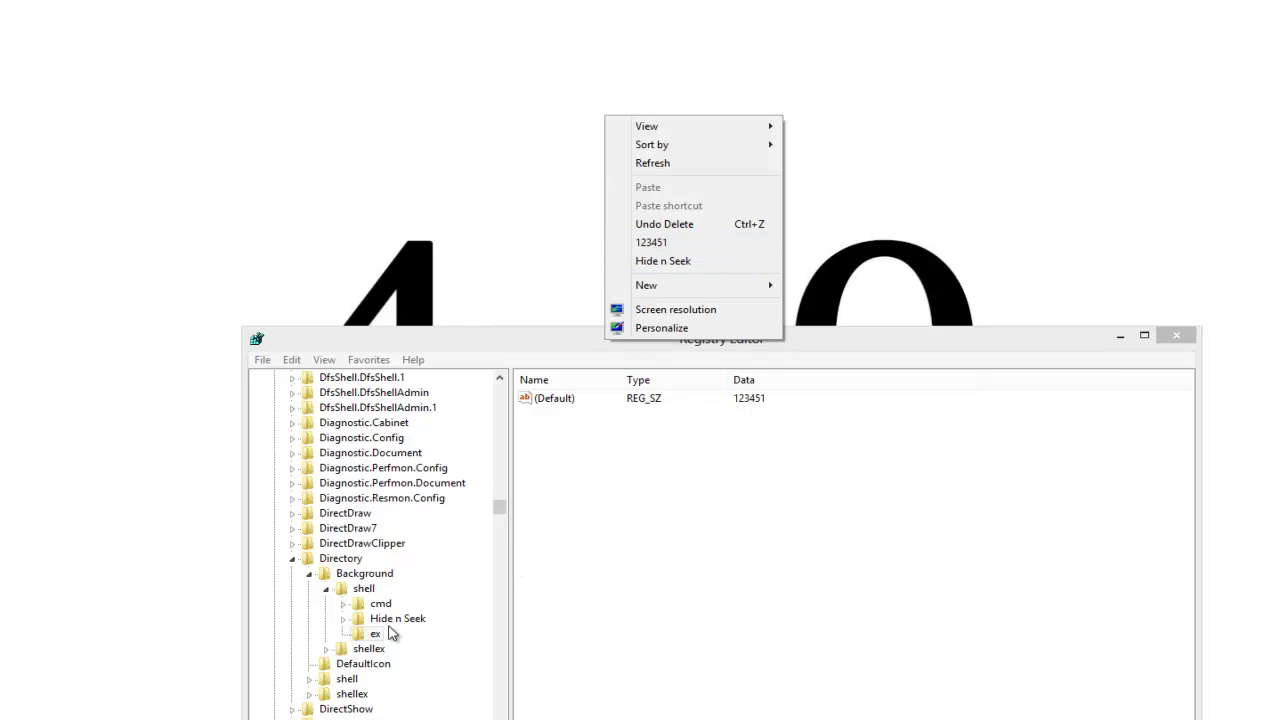
{"action": "left_click", "coordinate": [877, 226]}
{"action": "left_click_drag", "start_coordinate": [849, 346], "coordinate": [810, 3]}
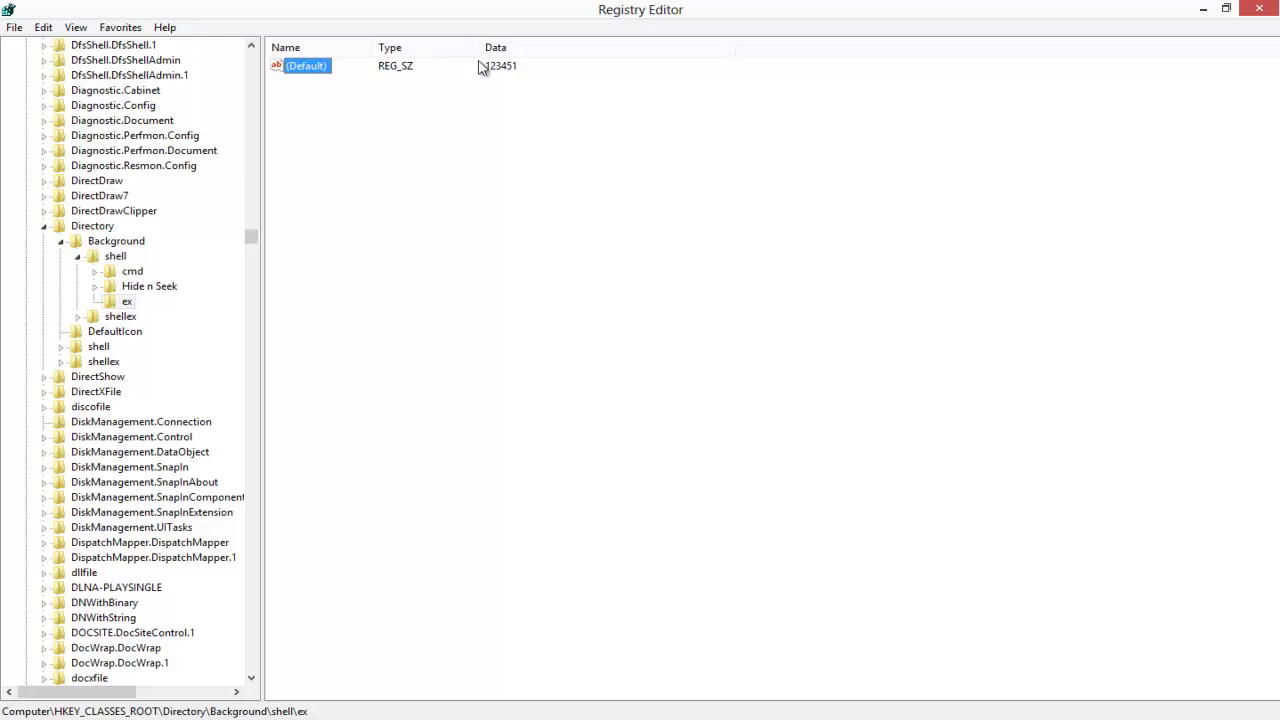
Step: Create a subkey named command under the ex key
{"action": "right_click", "coordinate": [122, 304]}
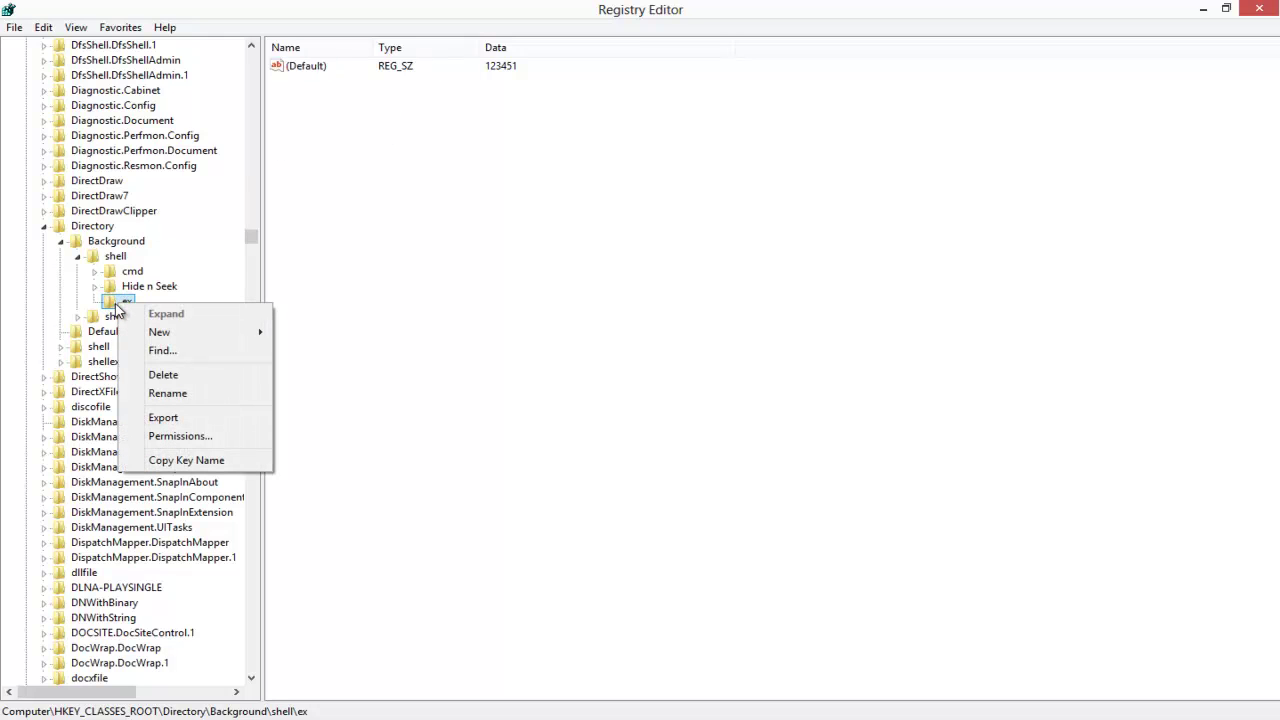
{"action": "left_click", "coordinate": [275, 201]}
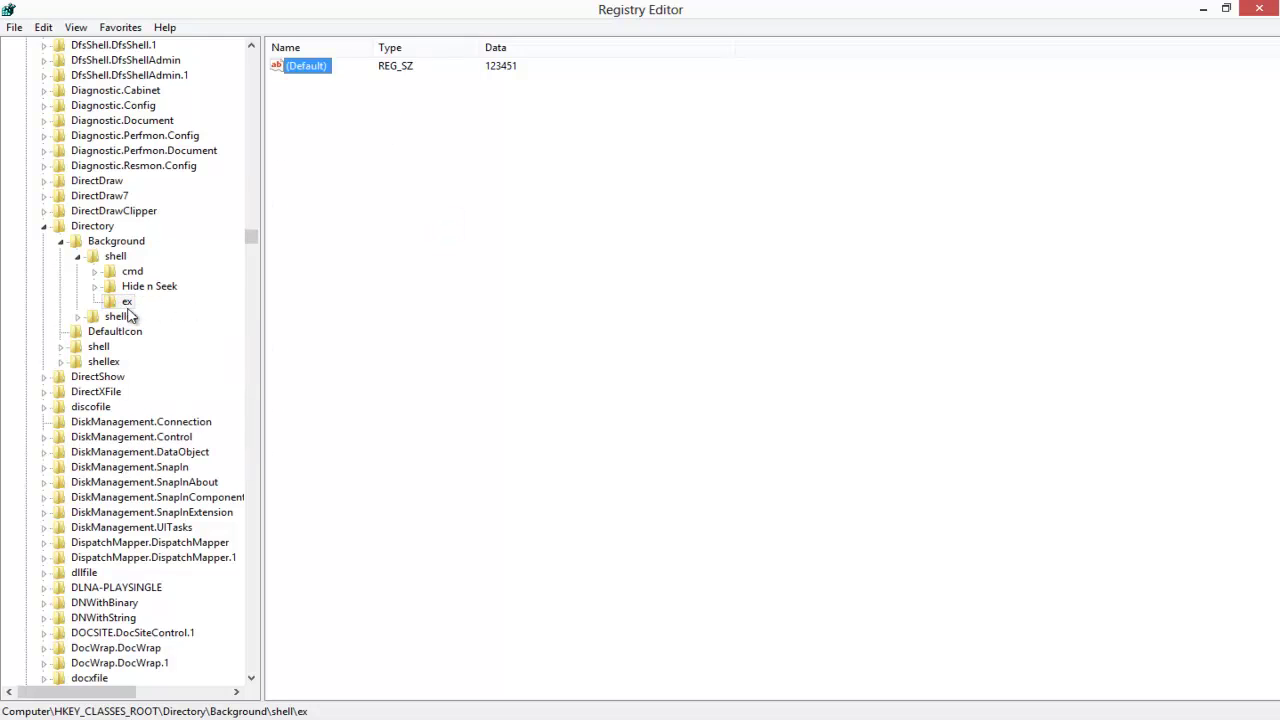
{"action": "right_click", "coordinate": [116, 304]}
{"action": "mouse_move", "coordinate": [160, 330]}
{"action": "left_click", "coordinate": [302, 331]}
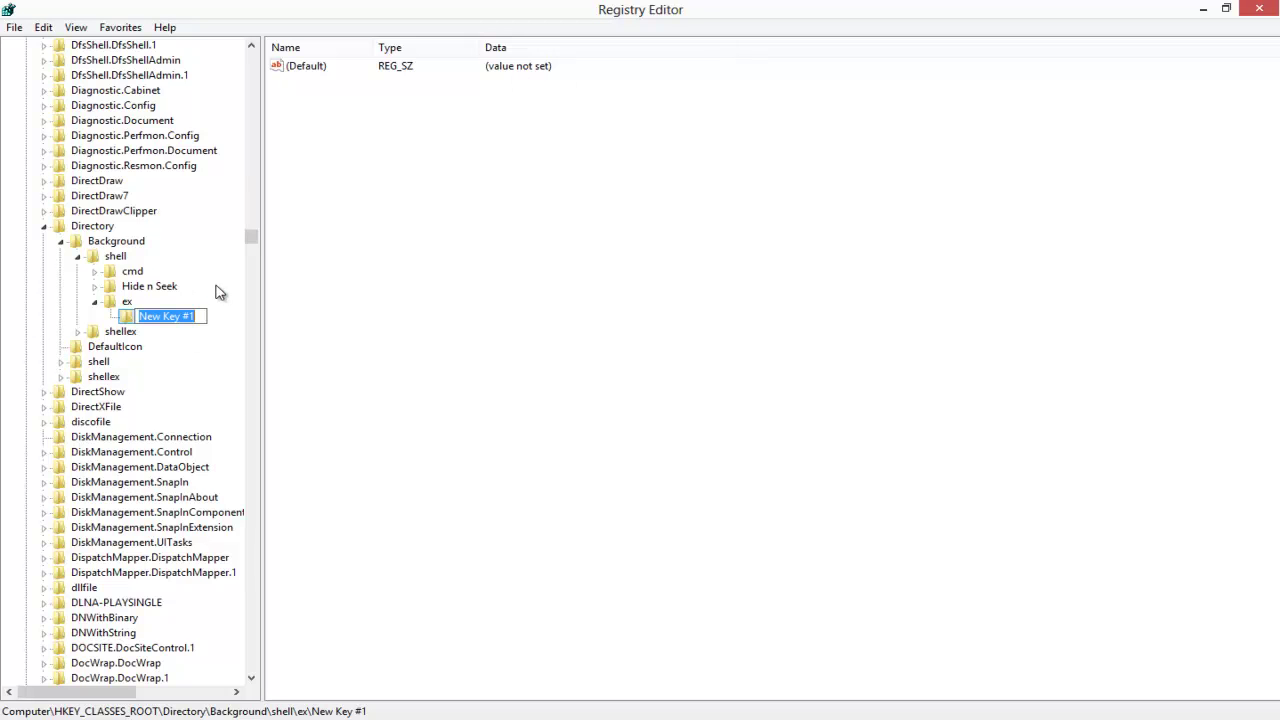
{"action": "type", "text": "comma"}
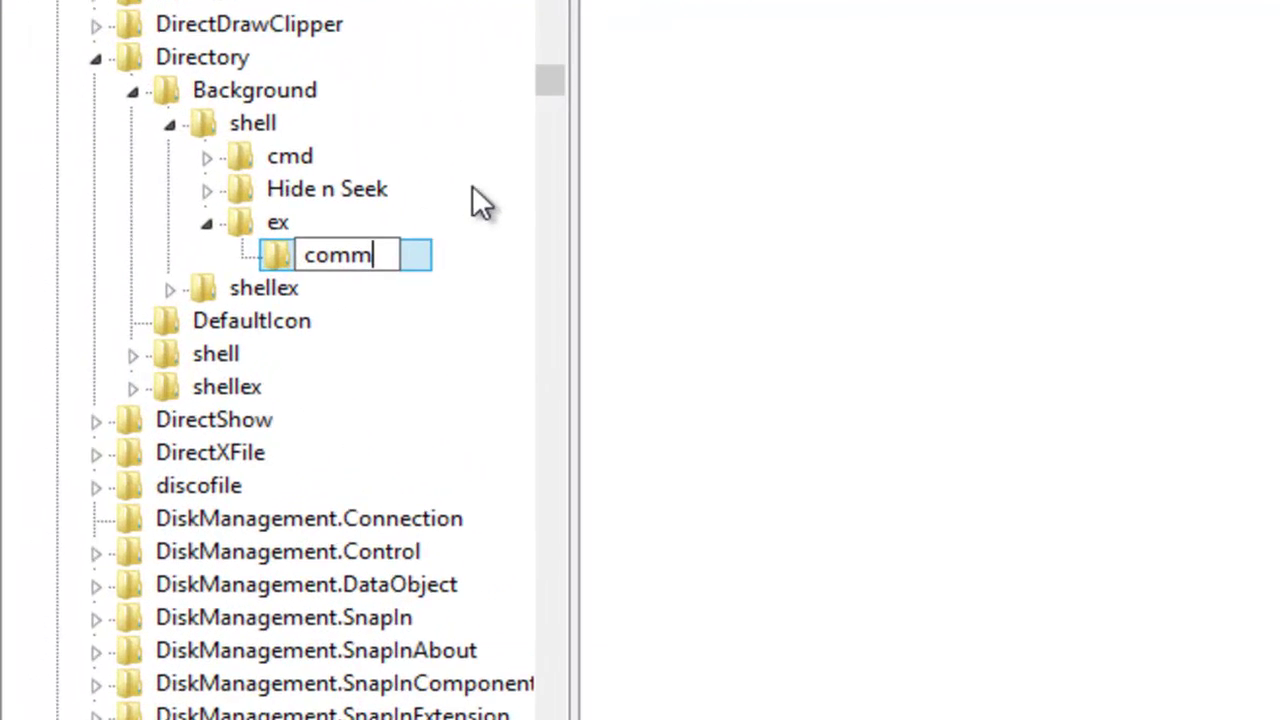
{"action": "type", "text": "nd"}
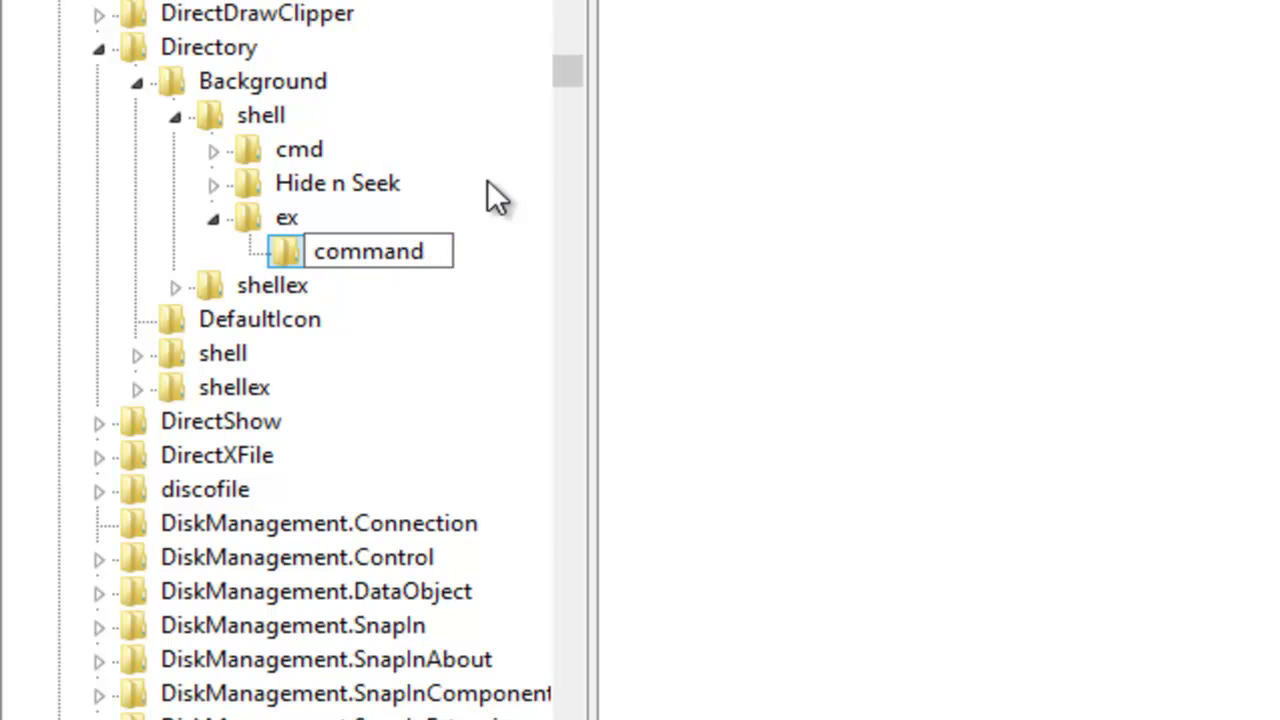
{"action": "left_click", "coordinate": [823, 303]}
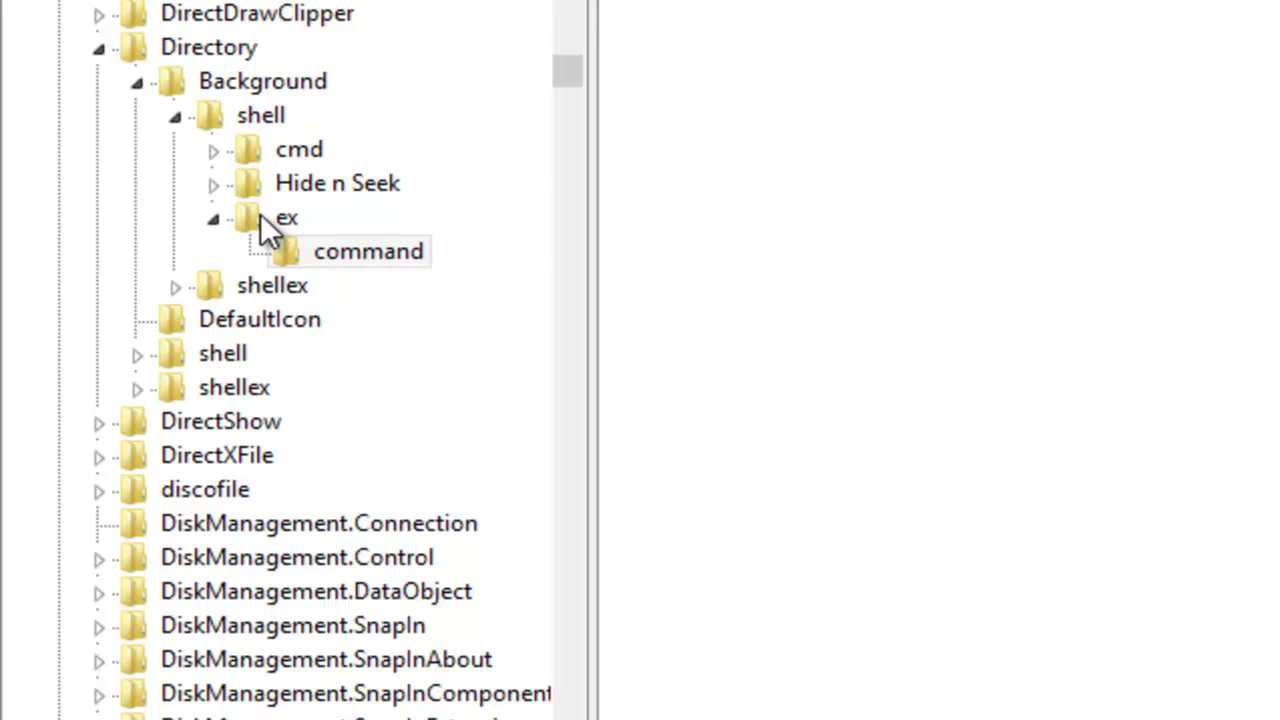
Step: Check the subkey structure of the Hide n Seek key and view the values of the command key under ex
{"action": "left_click", "coordinate": [215, 186]}
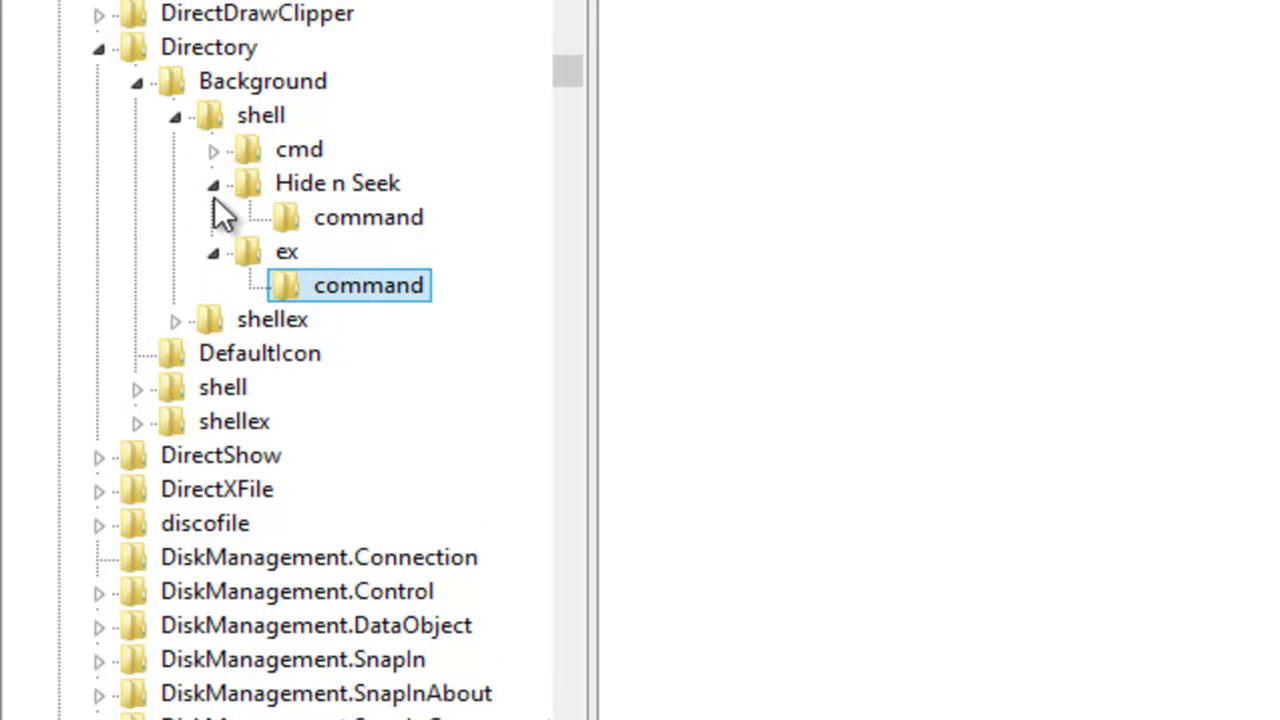
{"action": "left_click", "coordinate": [212, 187]}
{"action": "left_click", "coordinate": [1220, 306]}
{"action": "left_click", "coordinate": [356, 252]}
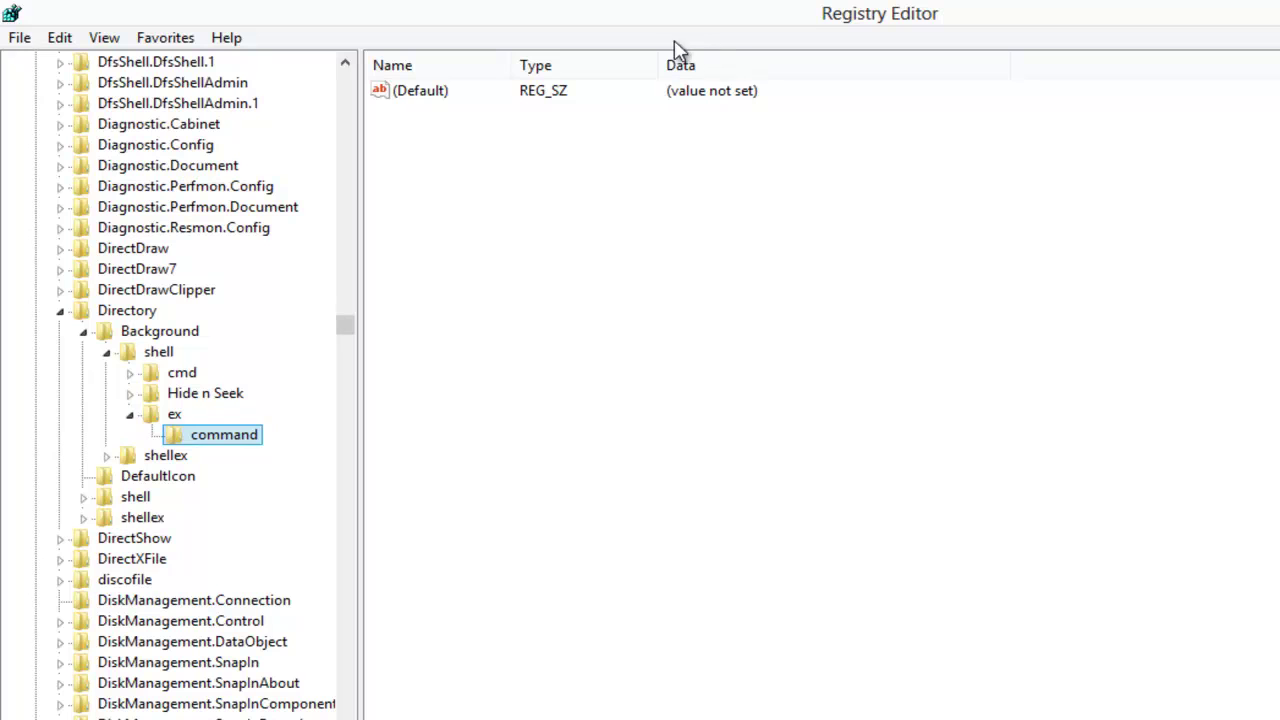
{"action": "left_click", "coordinate": [589, 134]}
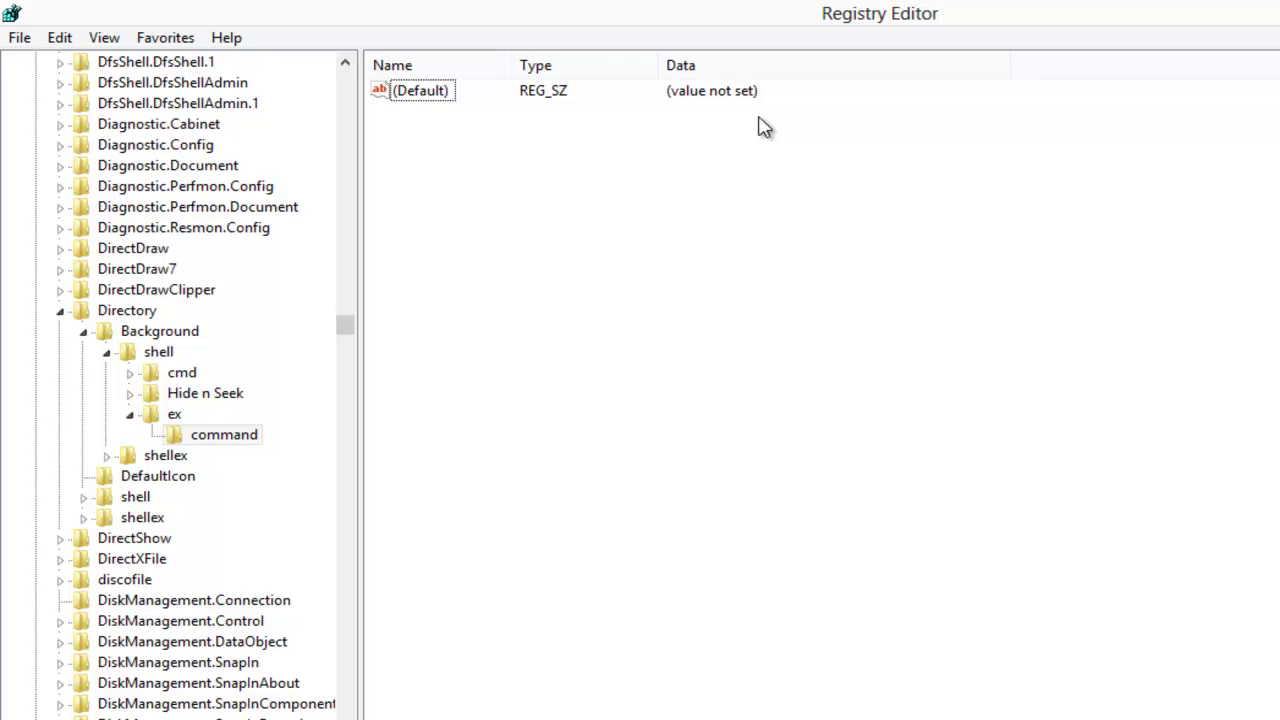
Step: Switch to the scripts folder in File Explorer and copy its path, C:\scripts
{"action": "left_click_drag", "start_coordinate": [866, 9], "coordinate": [1104, 150]}
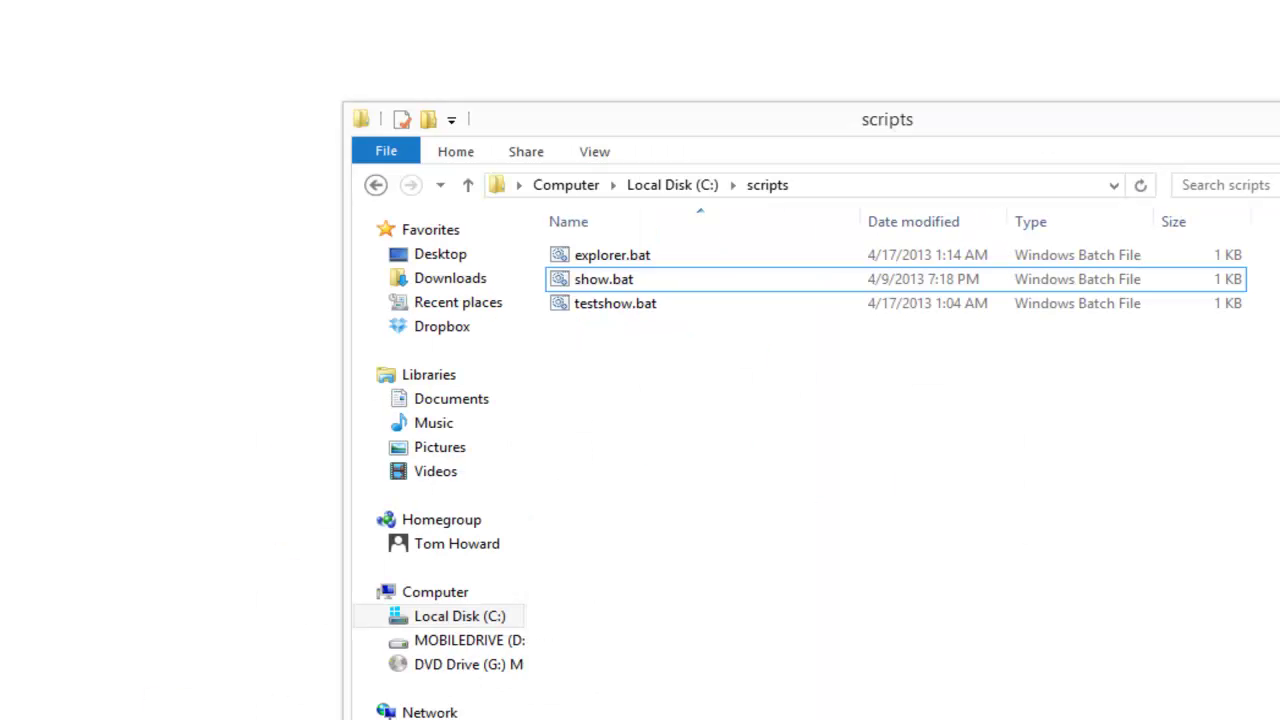
{"action": "left_click_drag", "start_coordinate": [1058, 126], "coordinate": [913, 295]}
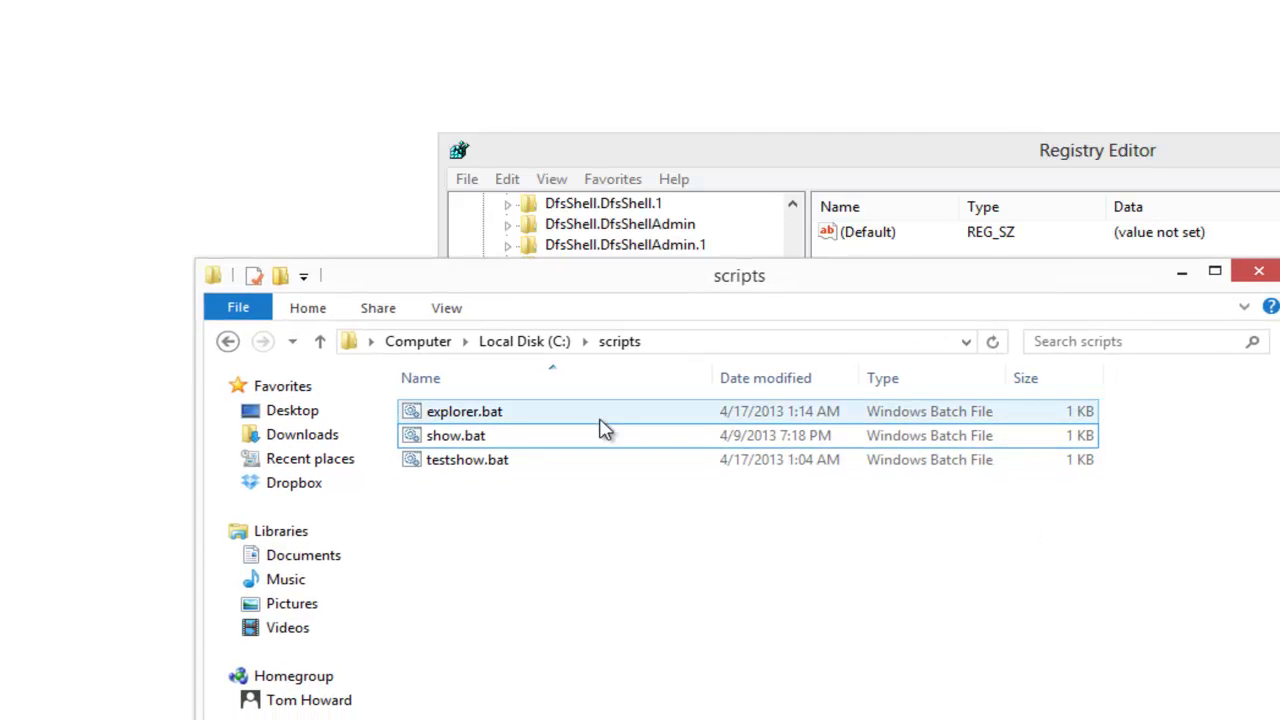
{"action": "left_click", "coordinate": [668, 342]}
{"action": "right_click", "coordinate": [527, 341]}
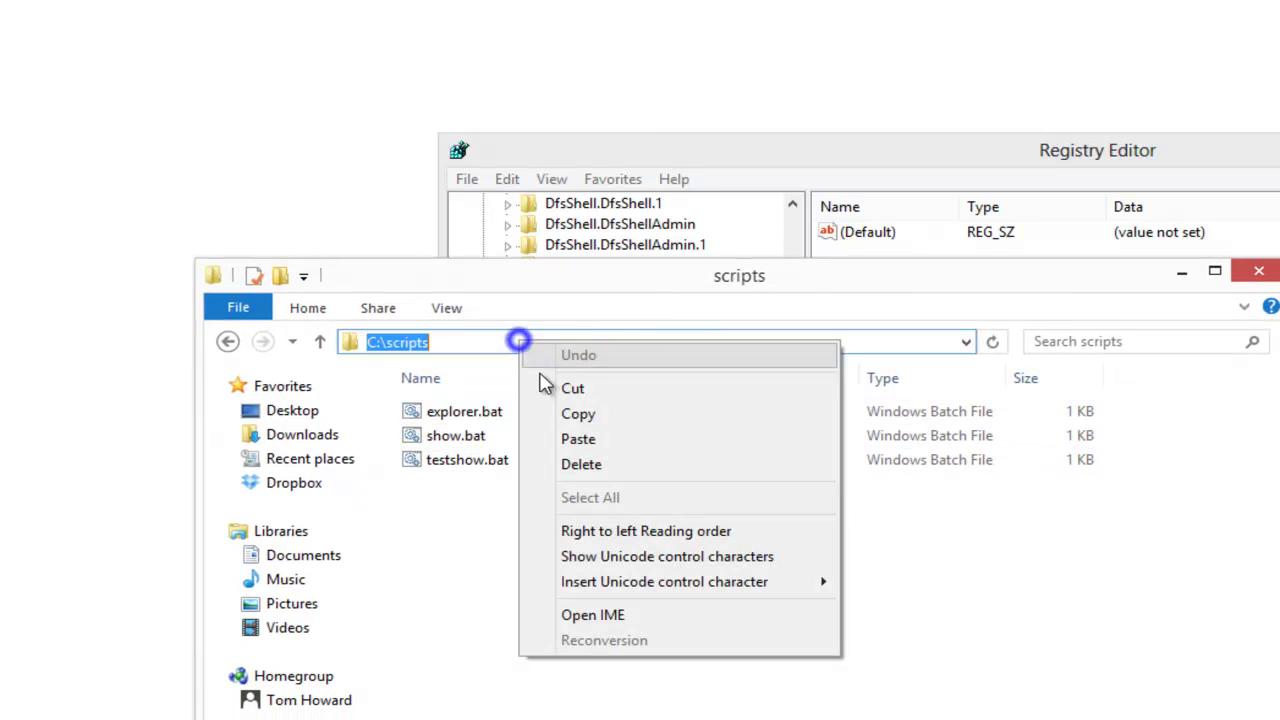
{"action": "left_click", "coordinate": [558, 411]}
{"action": "left_click_drag", "start_coordinate": [1140, 282], "coordinate": [1022, 242]}
Step: Back in the Registry Editor, paste C:\scripts as the value data of the command key's default value
{"action": "left_click", "coordinate": [1135, 152]}
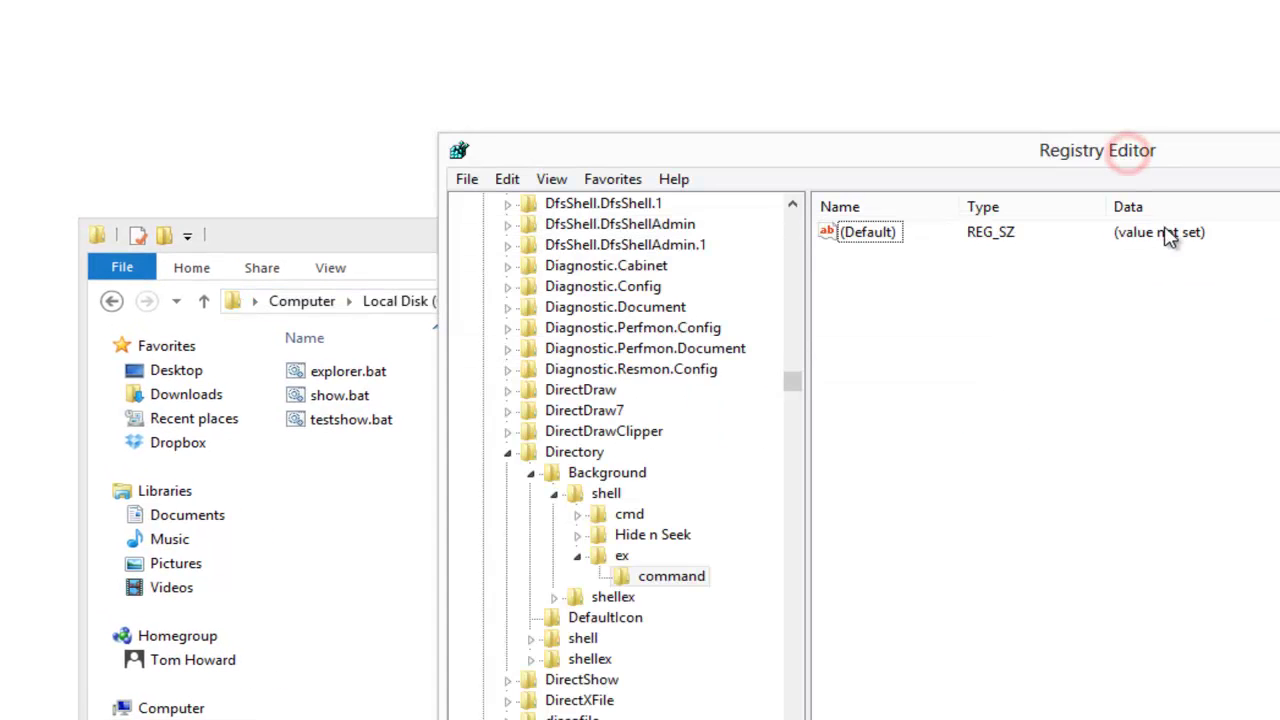
{"action": "double_click", "coordinate": [868, 233]}
{"action": "right_click", "coordinate": [795, 367]}
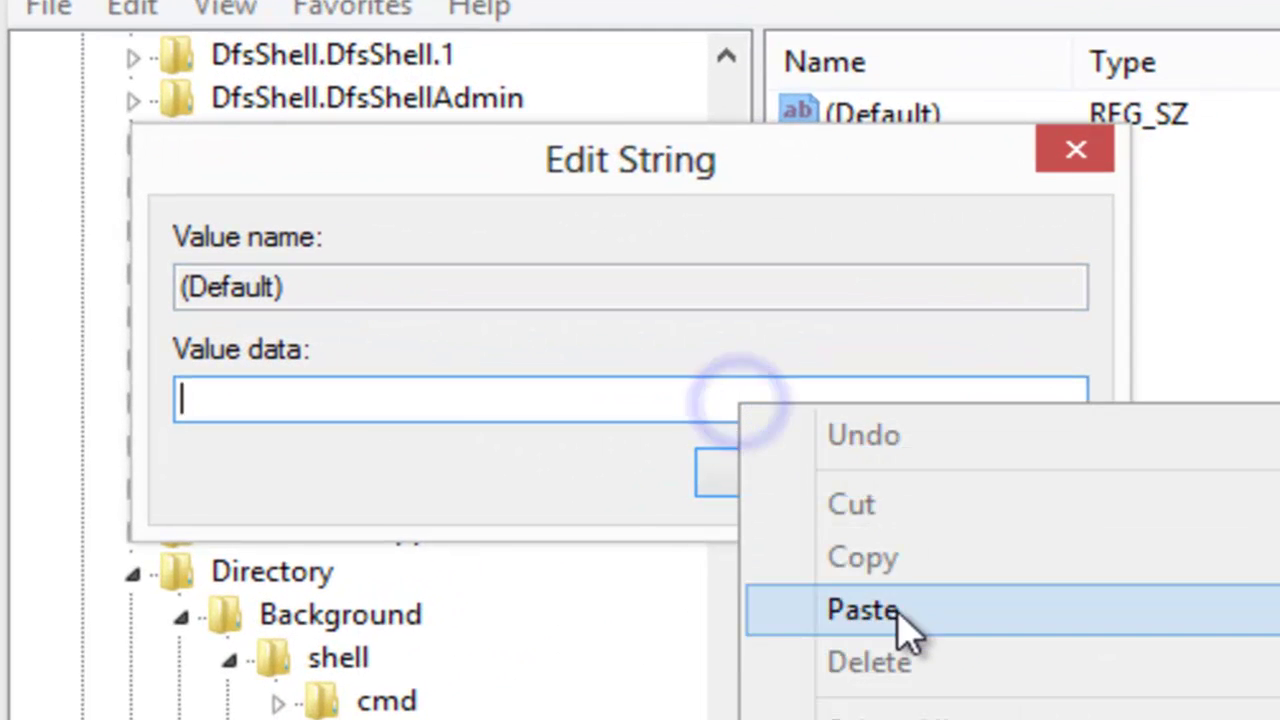
{"action": "left_click", "coordinate": [905, 614]}
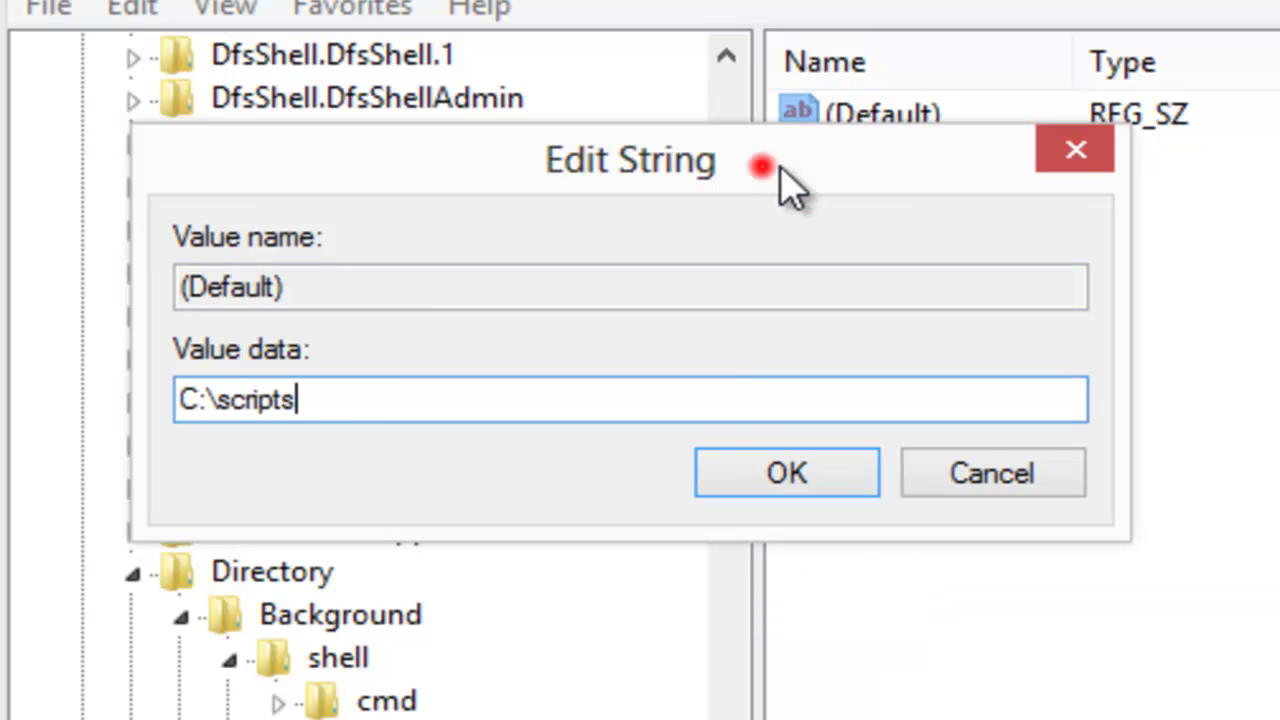
{"action": "left_click_drag", "start_coordinate": [671, 160], "coordinate": [757, 160]}
Step: Switch to the scripts folder in File Explorer and copy the full file name show.bat, including its extension
{"action": "left_click", "coordinate": [134, 500]}
{"action": "left_click", "coordinate": [232, 309]}
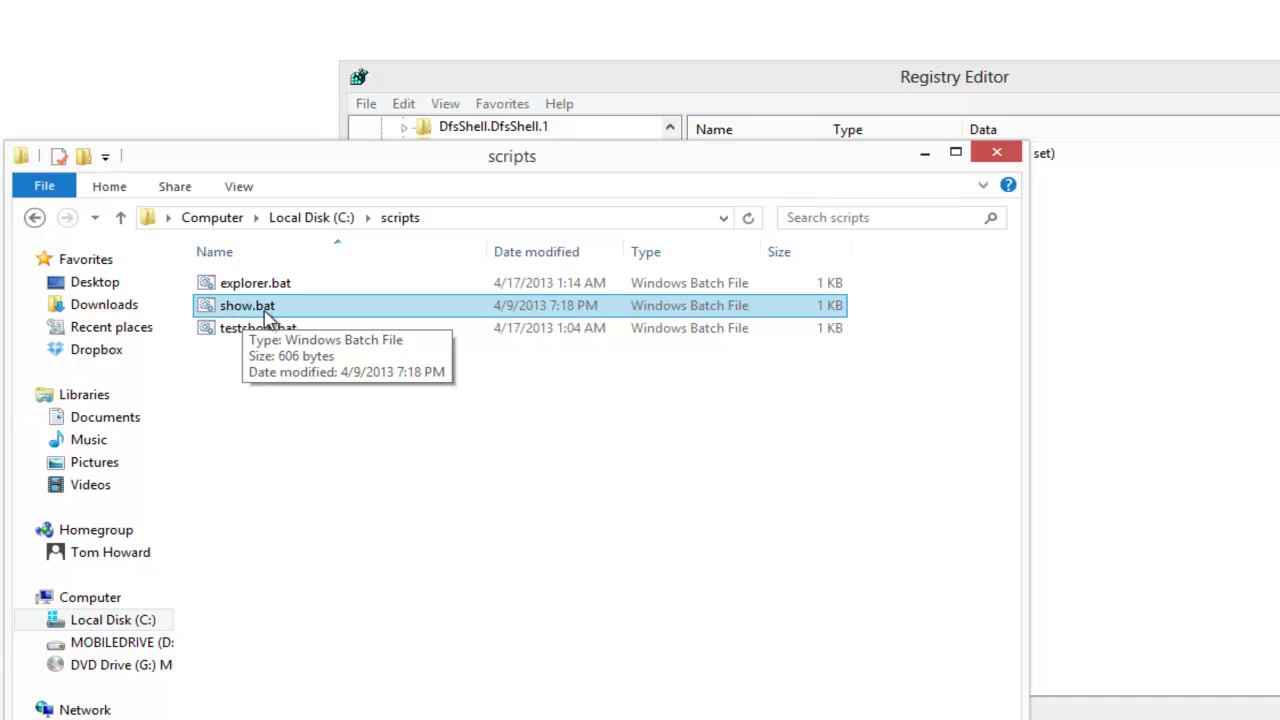
{"action": "left_click", "coordinate": [268, 306]}
{"action": "left_click", "coordinate": [268, 306]}
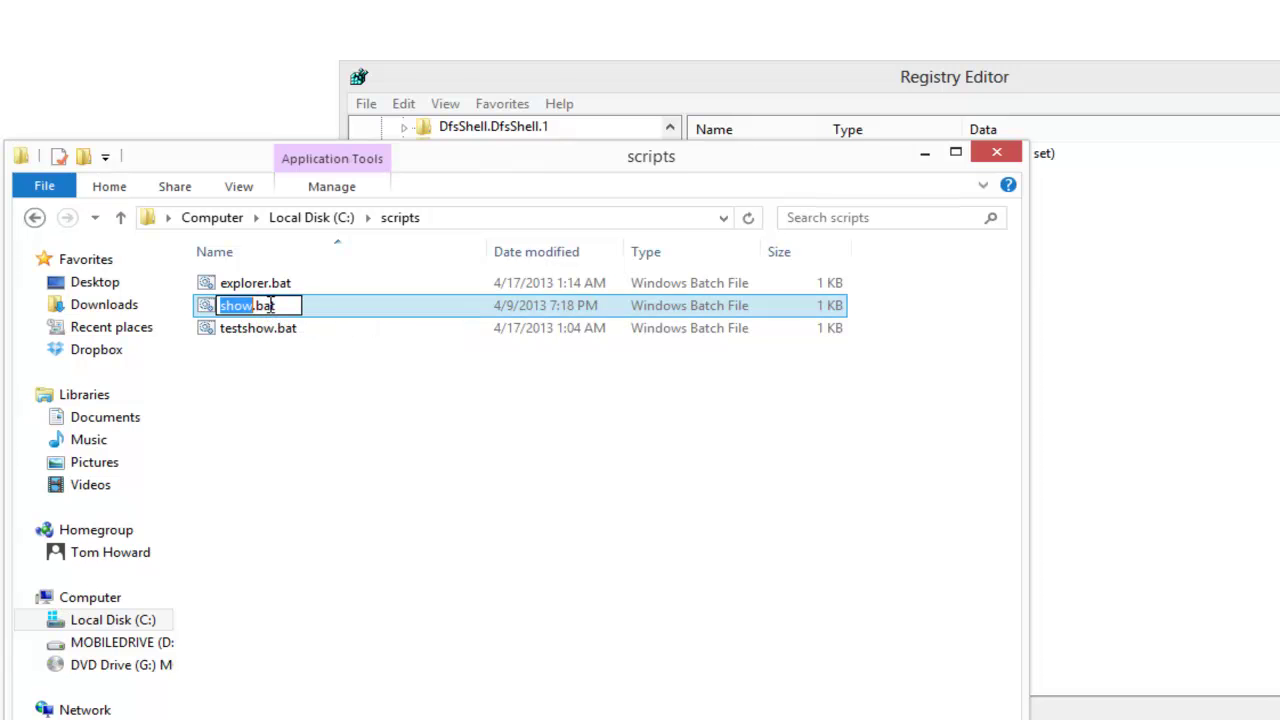
{"action": "left_click", "coordinate": [295, 305], "text": "shift"}
{"action": "right_click", "coordinate": [240, 310]}
{"action": "left_click", "coordinate": [303, 375]}
Step: Back in the Registry Editor, extend the command key's default value data to C:\scripts\show.bat
{"action": "left_click", "coordinate": [1128, 275]}
{"action": "right_click", "coordinate": [657, 289]}
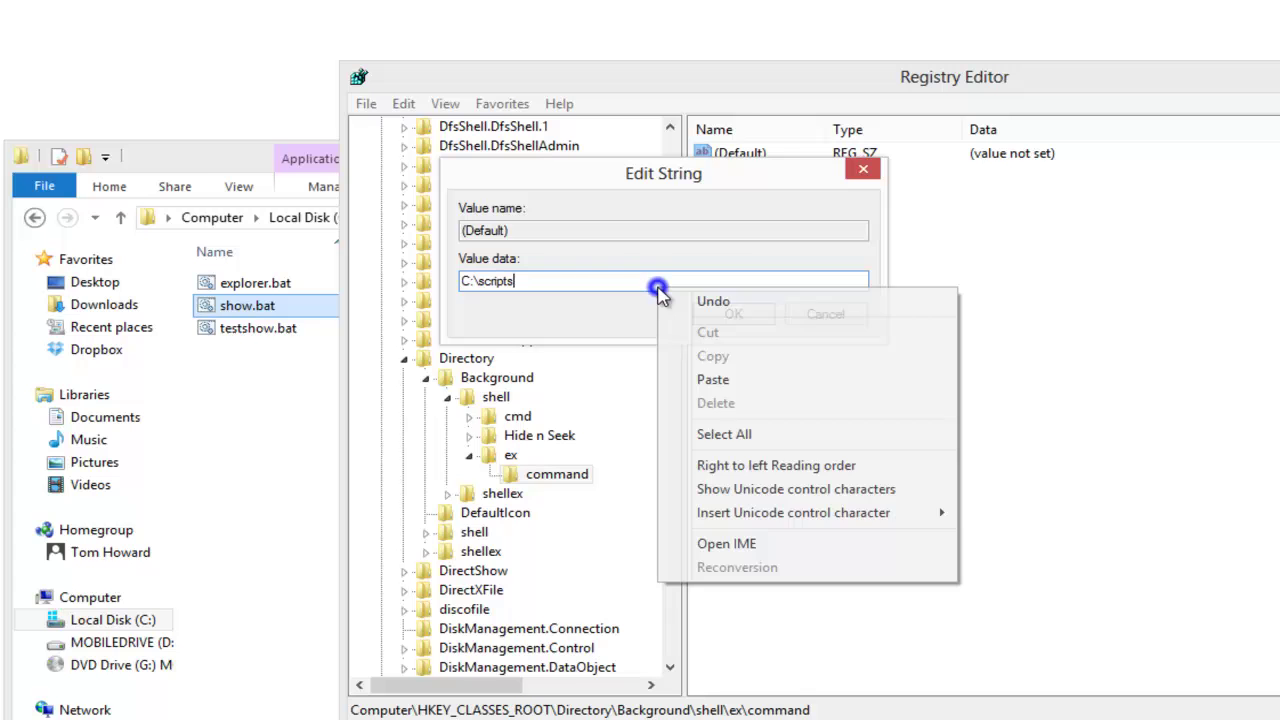
{"action": "left_click", "coordinate": [749, 379]}
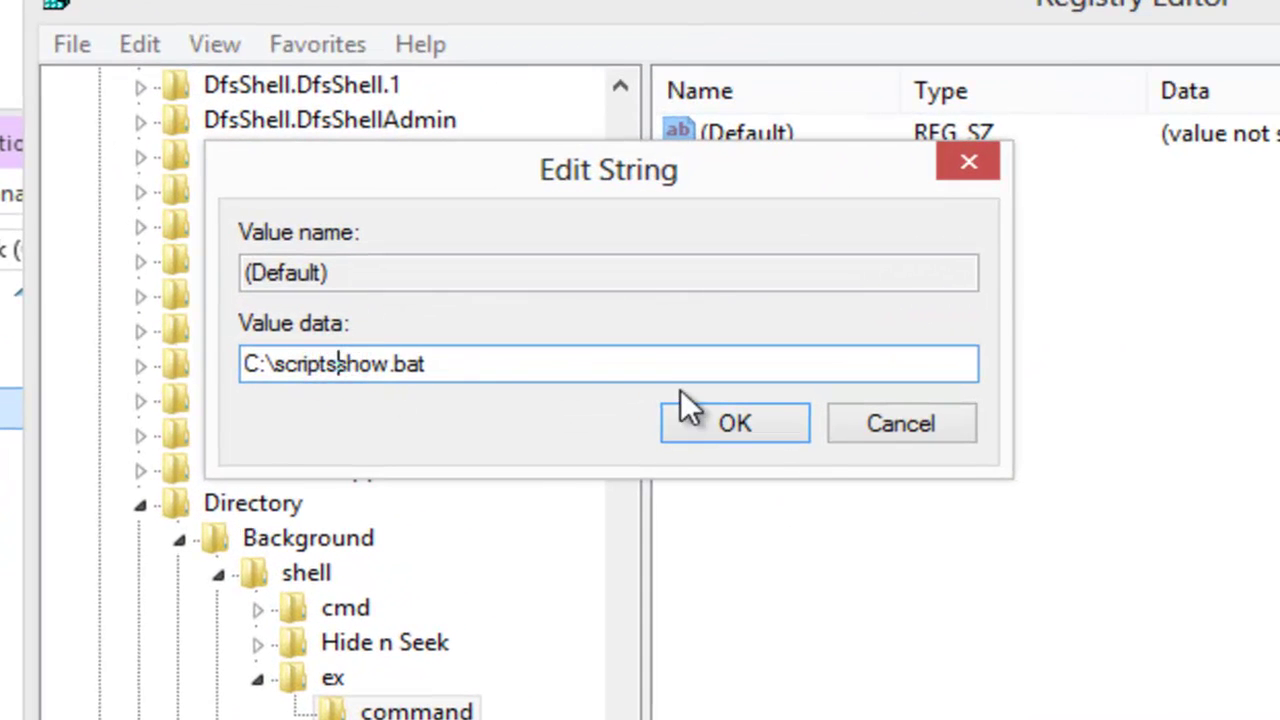
{"action": "type", "text": "\\"}
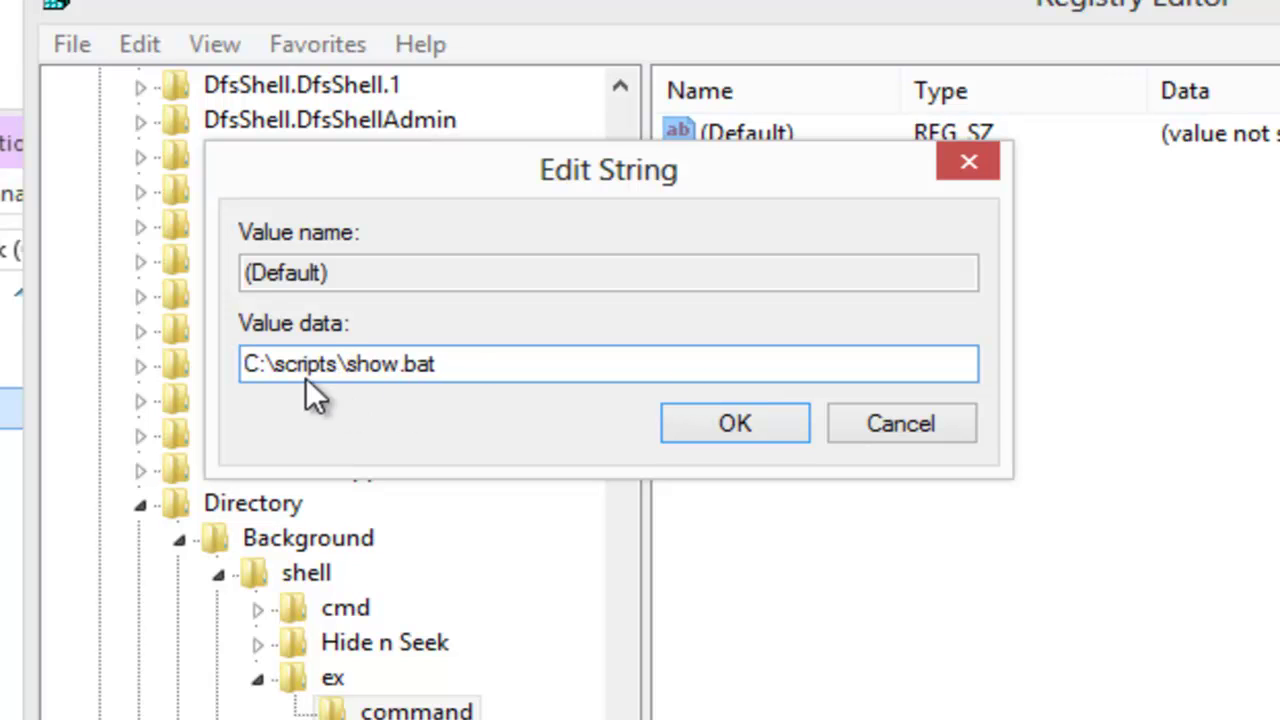
Step: Enclose the script path in double quotes so the value data reads "C:\scripts\show.bat"
{"action": "left_click", "coordinate": [268, 364]}
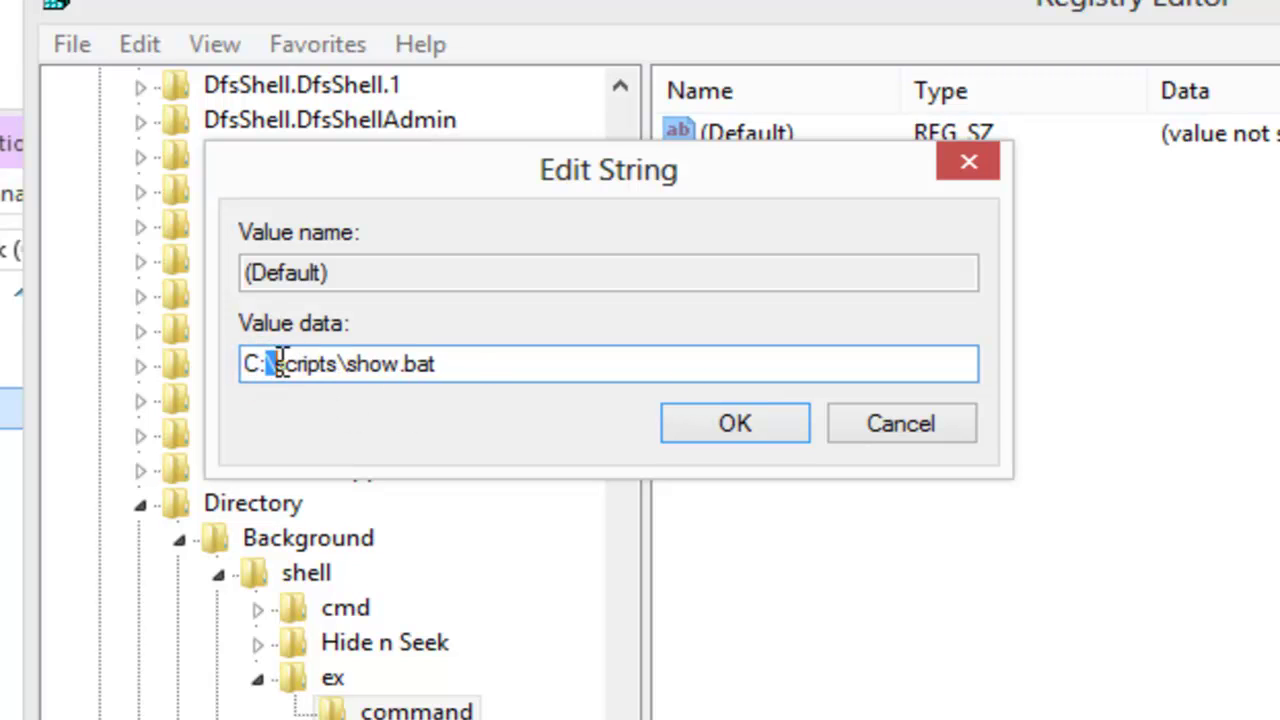
{"action": "left_click_drag", "start_coordinate": [337, 364], "coordinate": [346, 364]}
{"action": "left_click", "coordinate": [486, 364]}
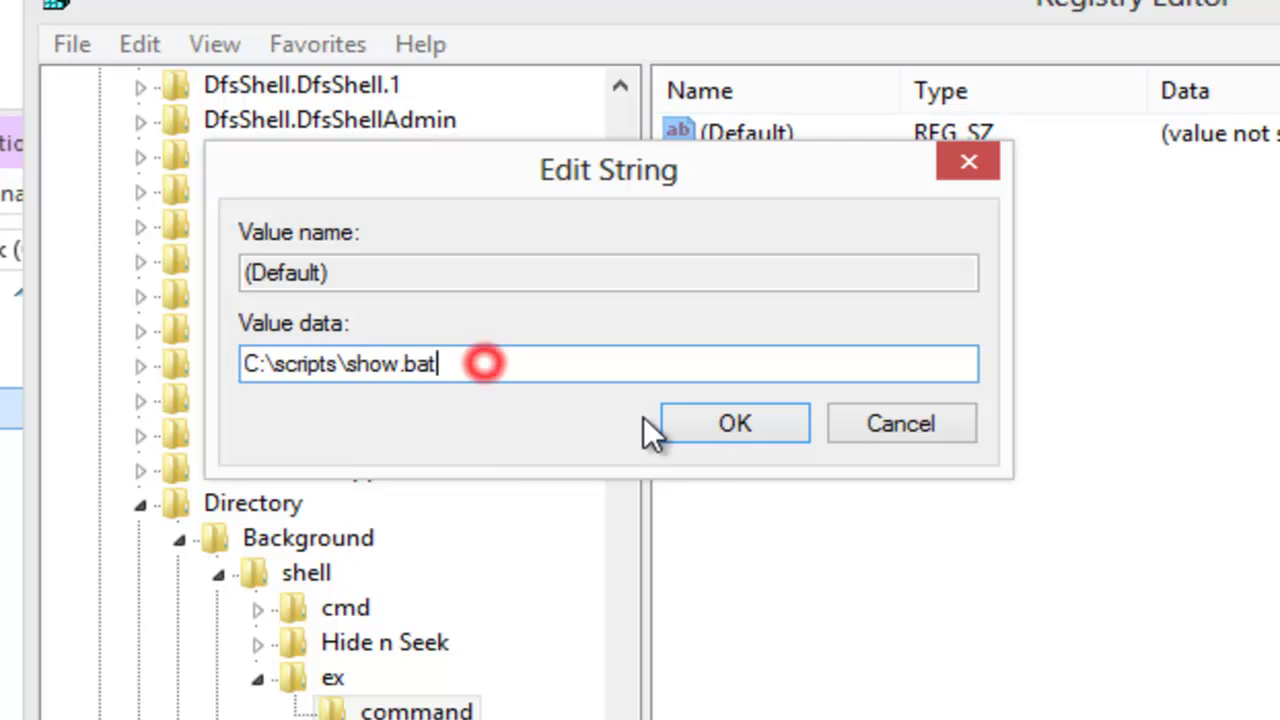
{"action": "type", "text": "\""}
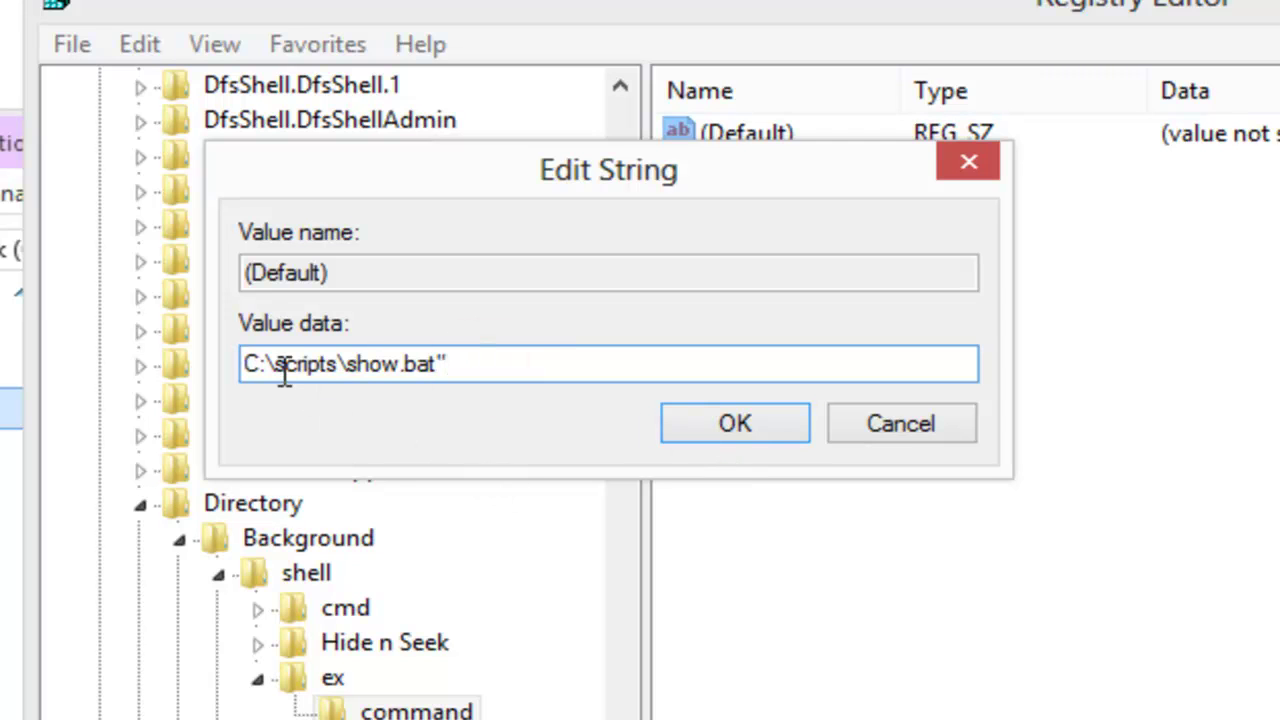
{"action": "left_click", "coordinate": [244, 364]}
{"action": "type", "text": "\""}
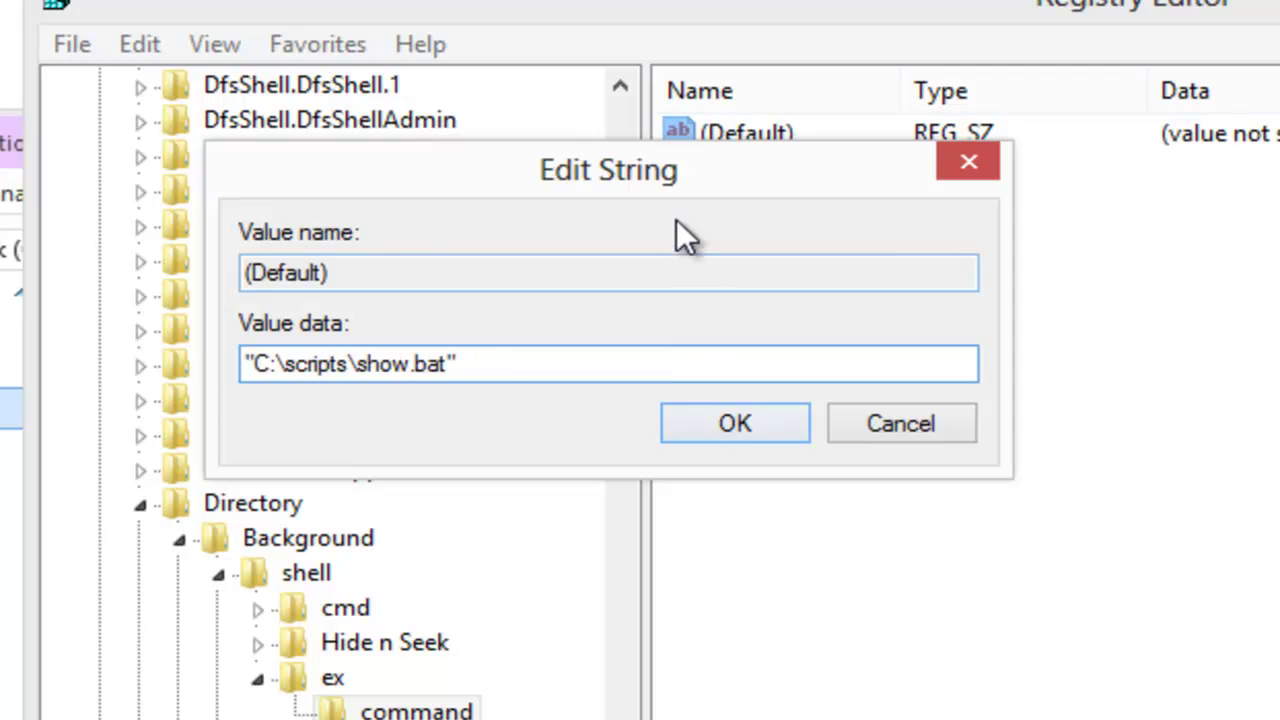
Step: Check each part of the quoted script path in the value data and save the command key's default value
{"action": "left_click_drag", "start_coordinate": [666, 175], "coordinate": [924, 175]}
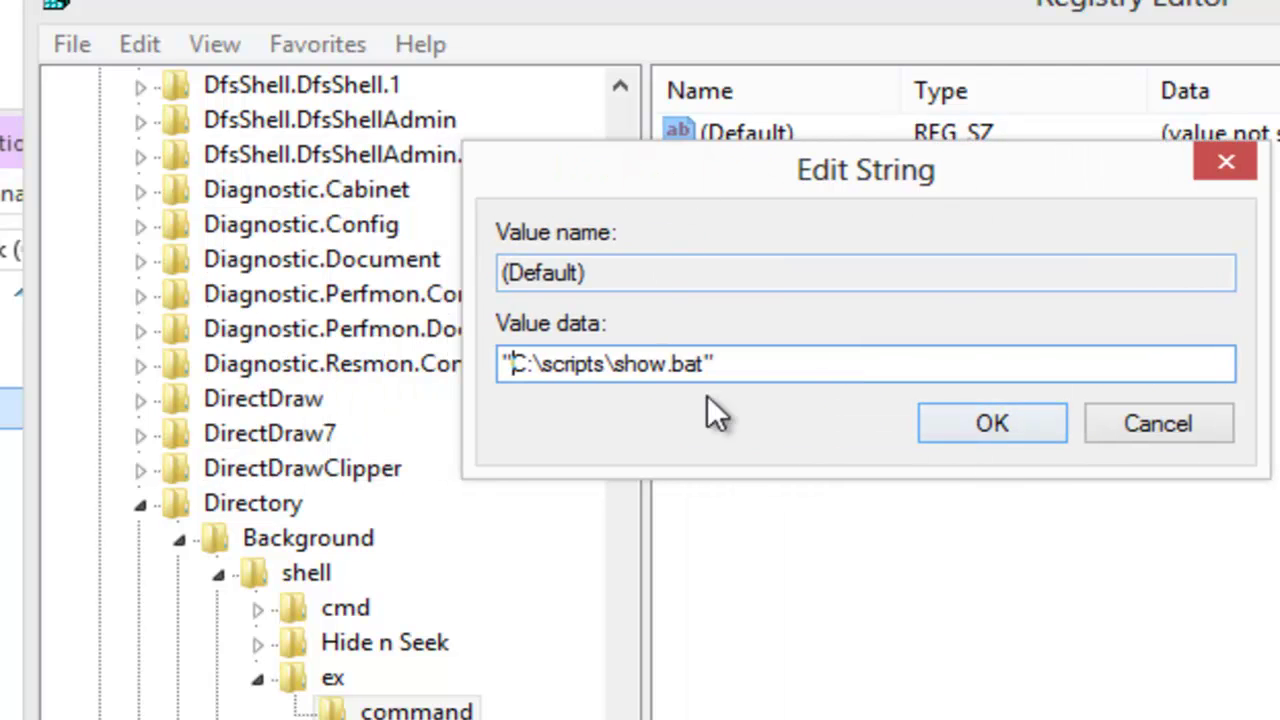
{"action": "left_click", "coordinate": [512, 365]}
{"action": "left_click", "coordinate": [550, 362]}
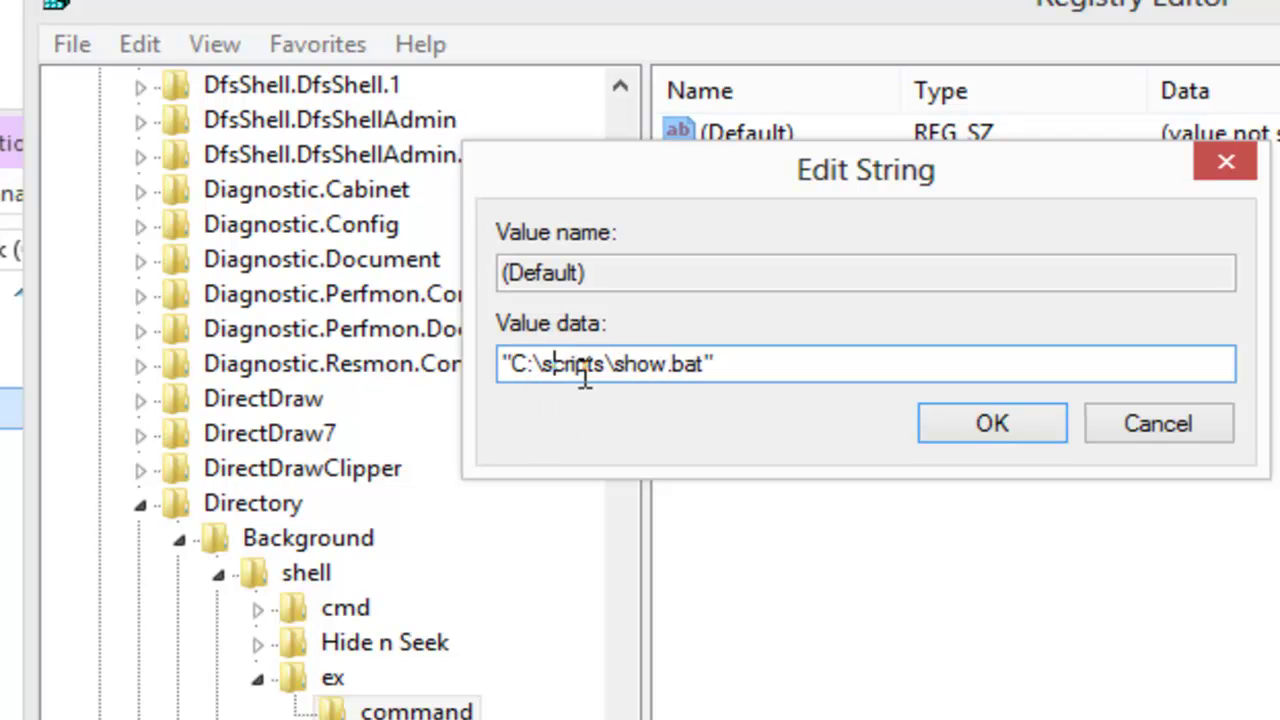
{"action": "left_click", "coordinate": [520, 366]}
{"action": "left_click_drag", "start_coordinate": [556, 366], "coordinate": [611, 366]}
{"action": "left_click", "coordinate": [626, 364]}
{"action": "left_click", "coordinate": [594, 366]}
{"action": "left_click", "coordinate": [648, 366]}
{"action": "double_click", "coordinate": [662, 366]}
{"action": "left_click", "coordinate": [666, 366]}
{"action": "left_click", "coordinate": [697, 364]}
{"action": "double_click", "coordinate": [700, 364]}
{"action": "left_click", "coordinate": [745, 370]}
{"action": "left_click", "coordinate": [1012, 418]}
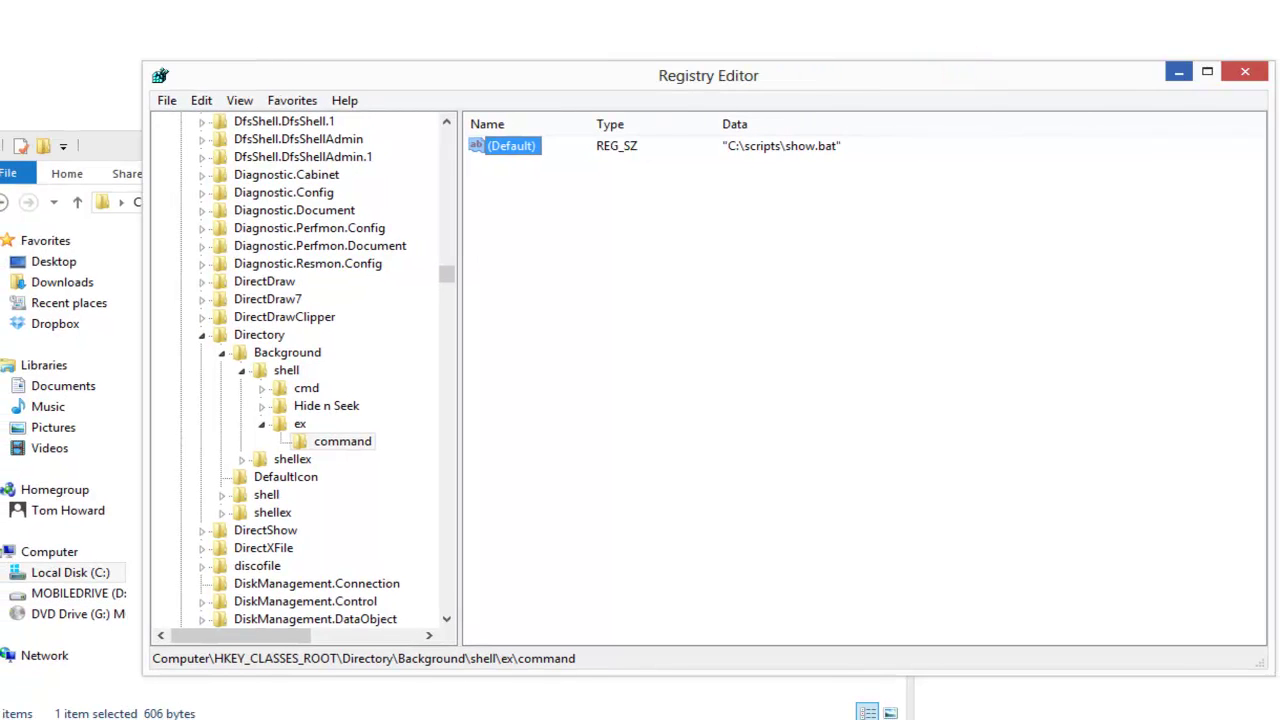
Step: Minimize the Registry Editor and scripts windows, and run the 123451 entry from the desktop's context menu
{"action": "left_click", "coordinate": [1176, 72]}
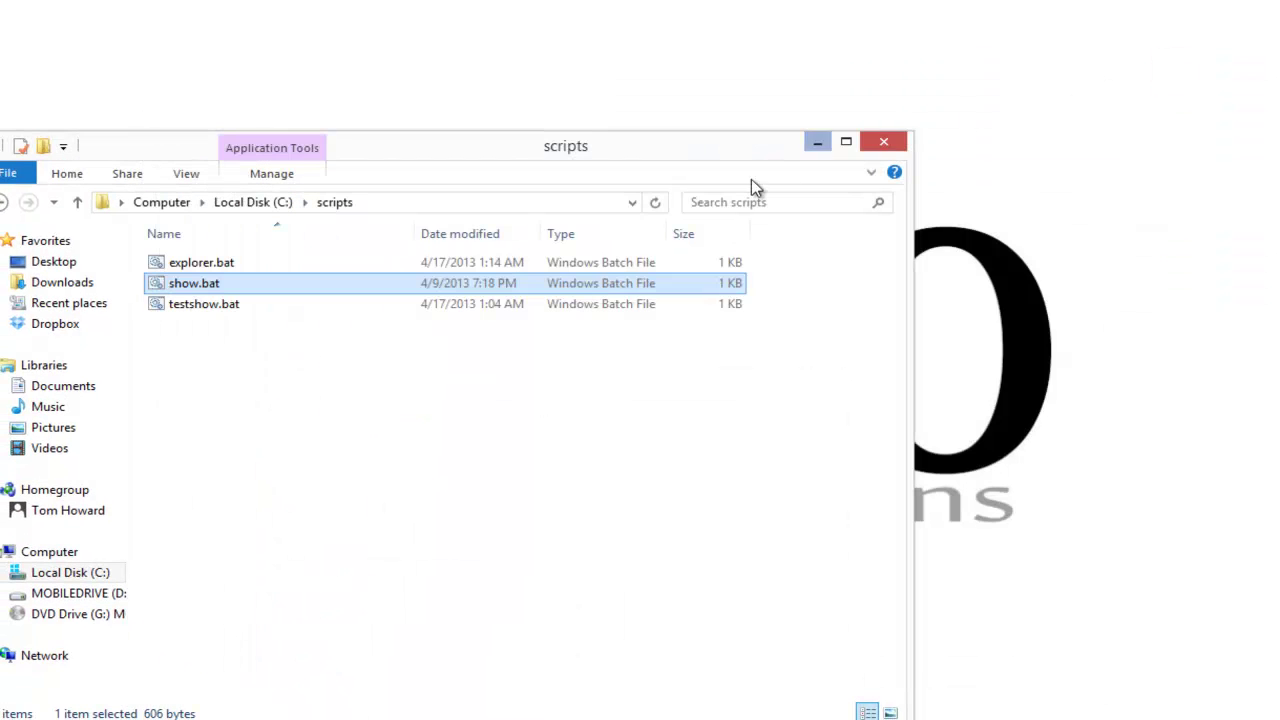
{"action": "left_click", "coordinate": [663, 434]}
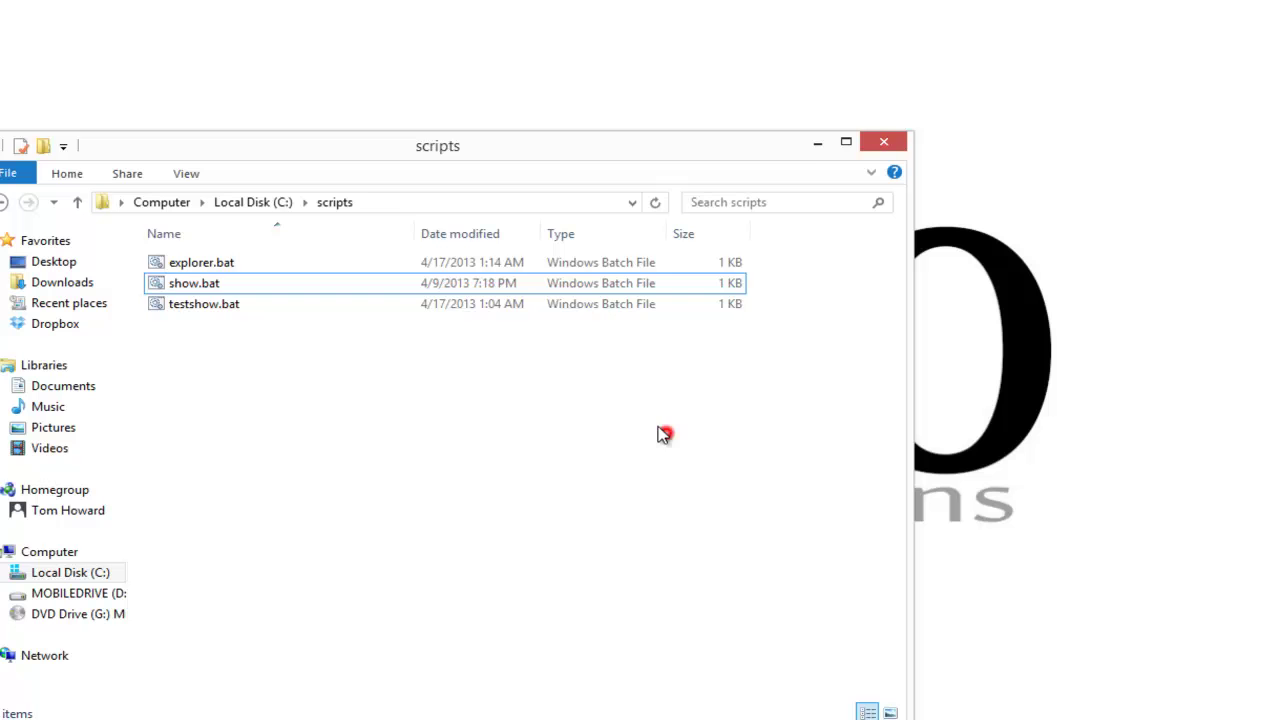
{"action": "left_click", "coordinate": [816, 146]}
{"action": "right_click", "coordinate": [700, 105]}
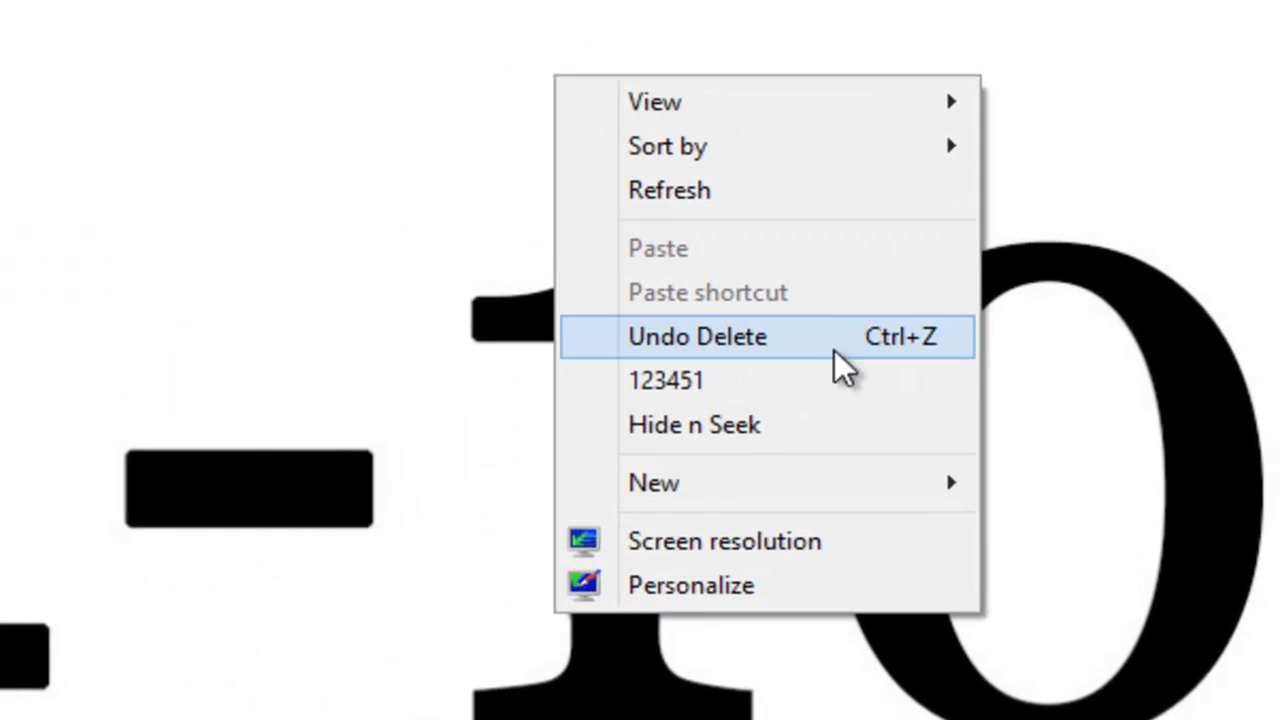
{"action": "left_click", "coordinate": [821, 381]}
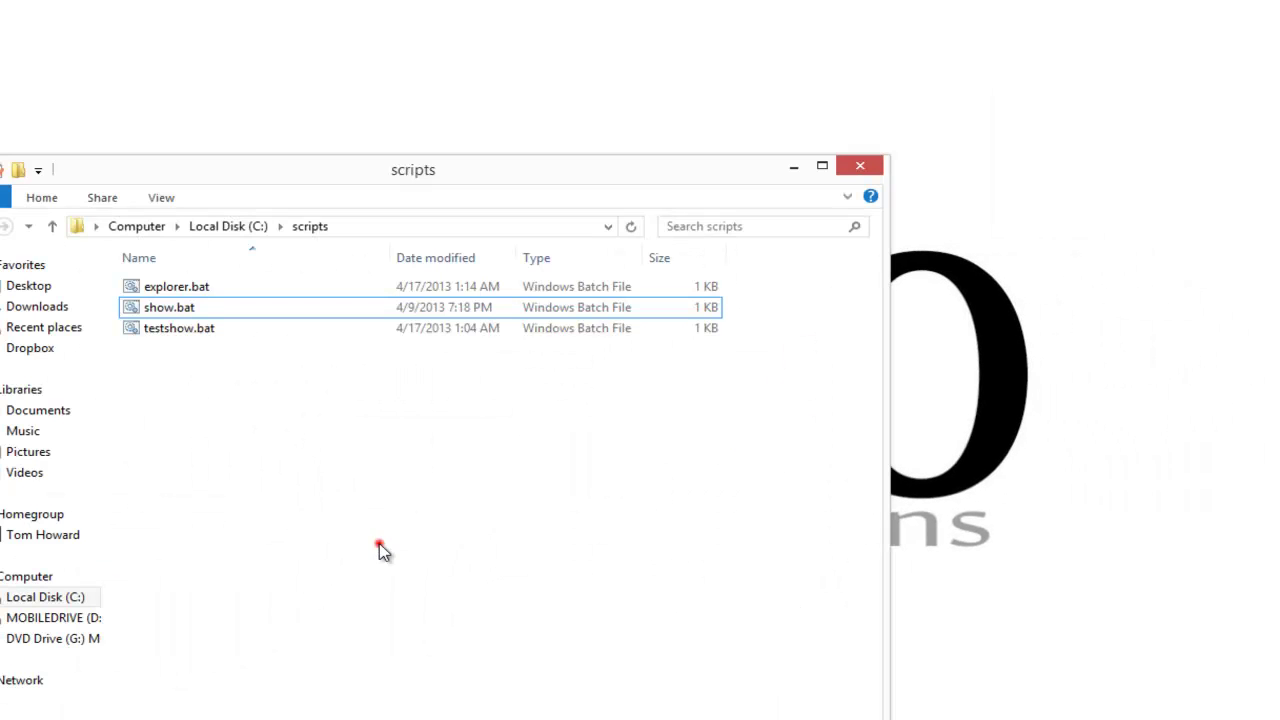
Step: Go to Local Disk (C:) in File Explorer and refresh the listing to check the script's effect on hidden items
{"action": "left_click", "coordinate": [379, 543]}
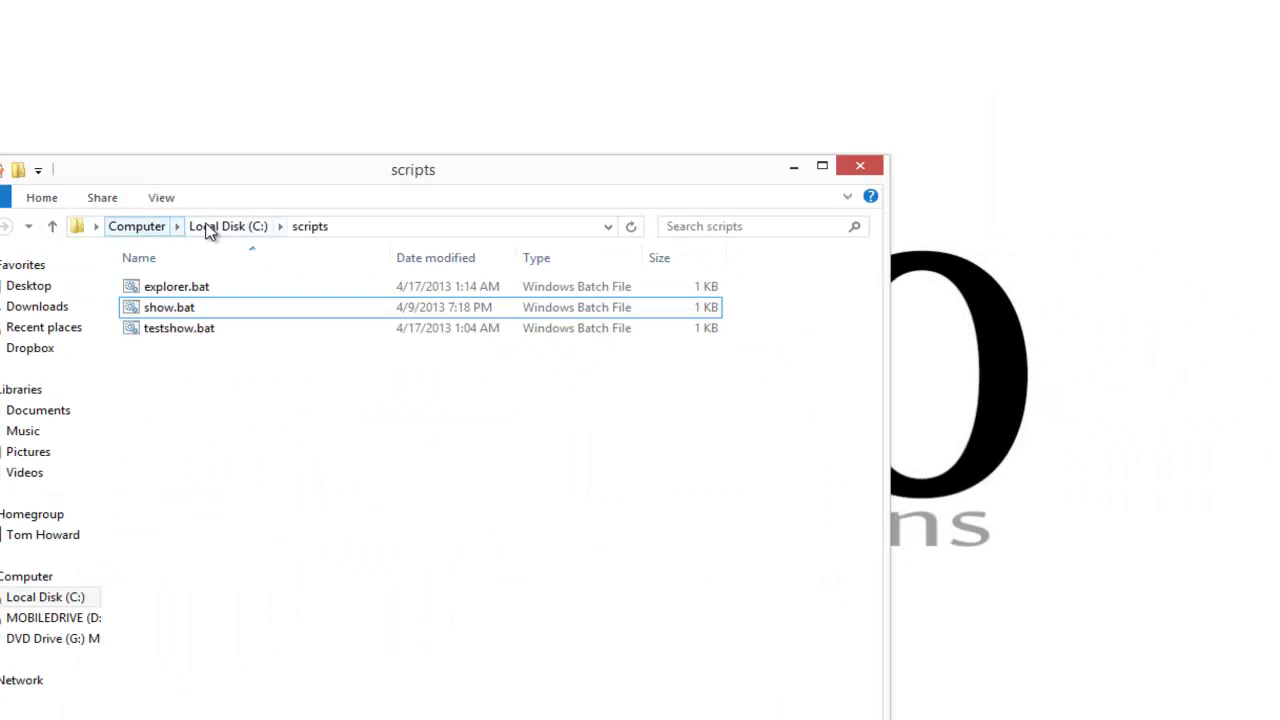
{"action": "left_click", "coordinate": [145, 228]}
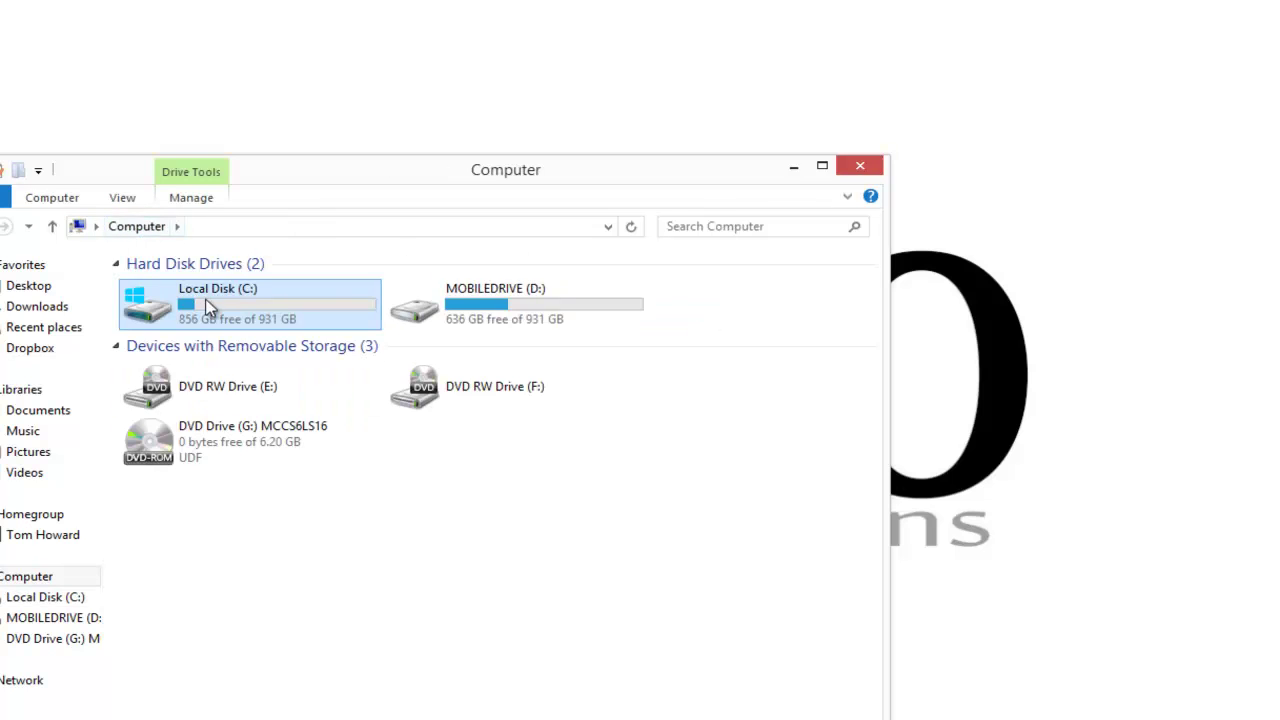
{"action": "double_click", "coordinate": [206, 296]}
{"action": "left_click", "coordinate": [371, 699]}
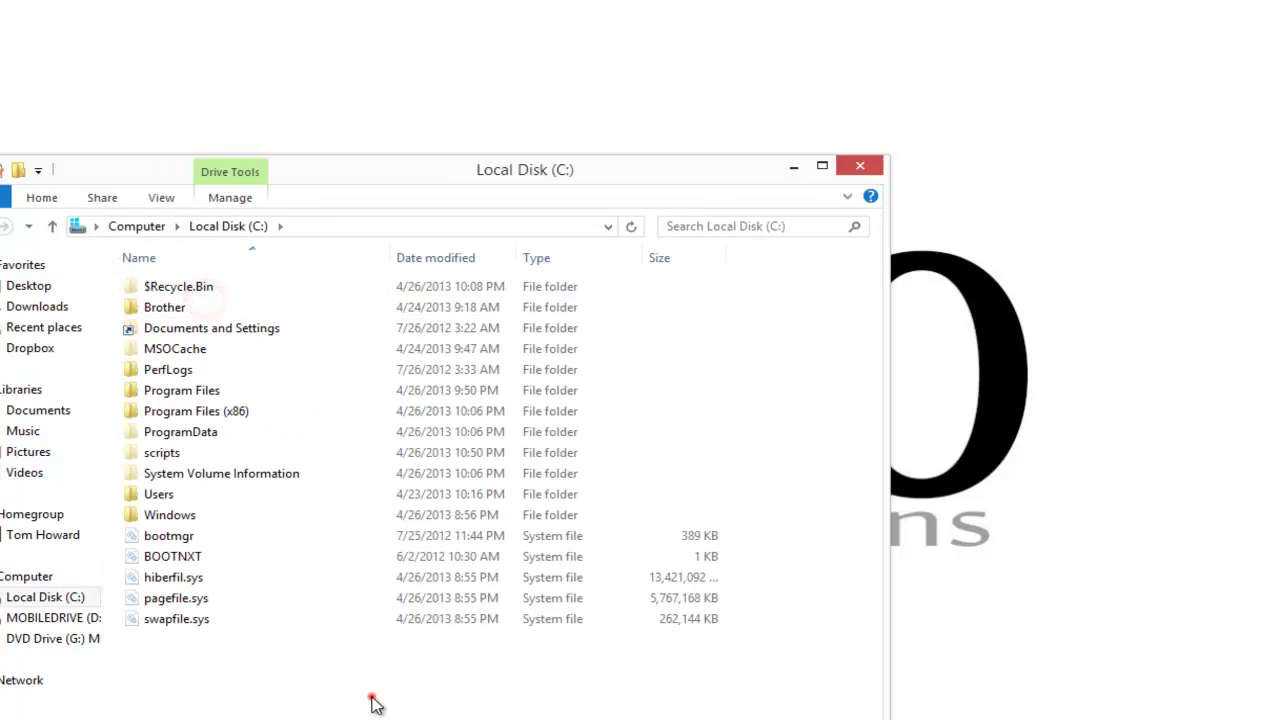
{"action": "left_click", "coordinate": [634, 227]}
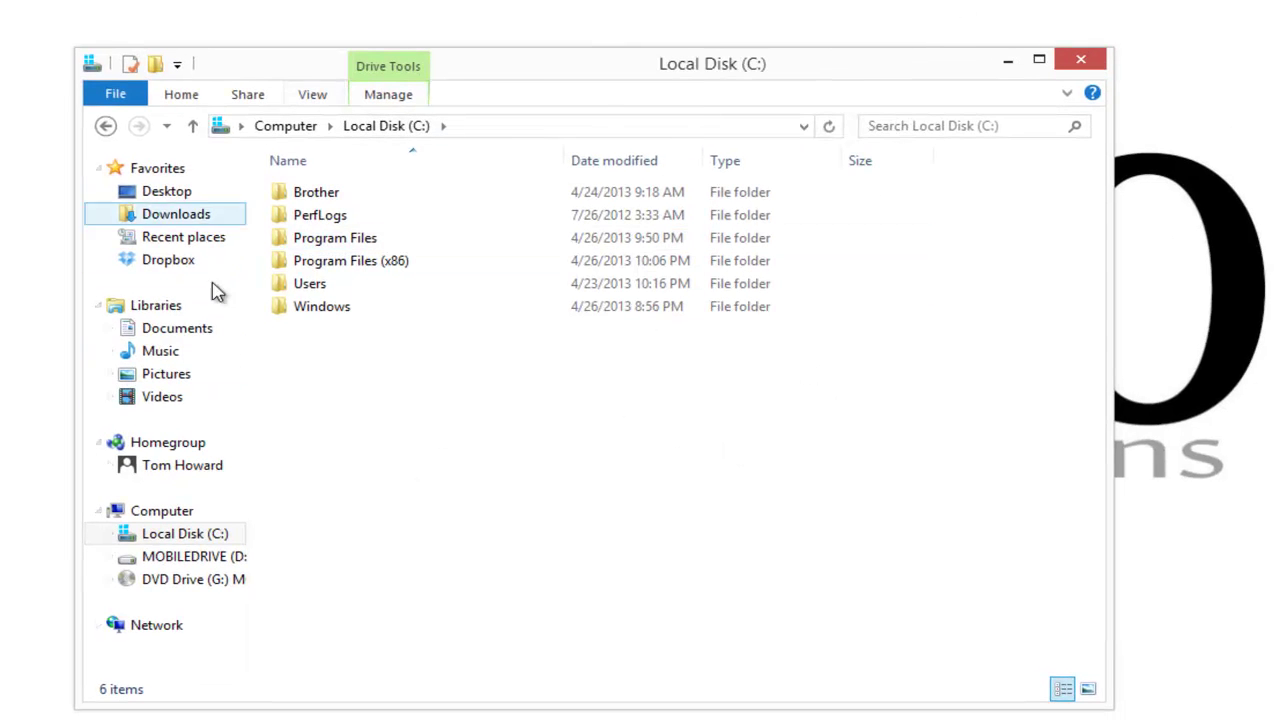
Step: Run the 123451 context-menu entry from the empty area of Local Disk (C:) and refresh the folder listing
{"action": "right_click", "coordinate": [508, 446]}
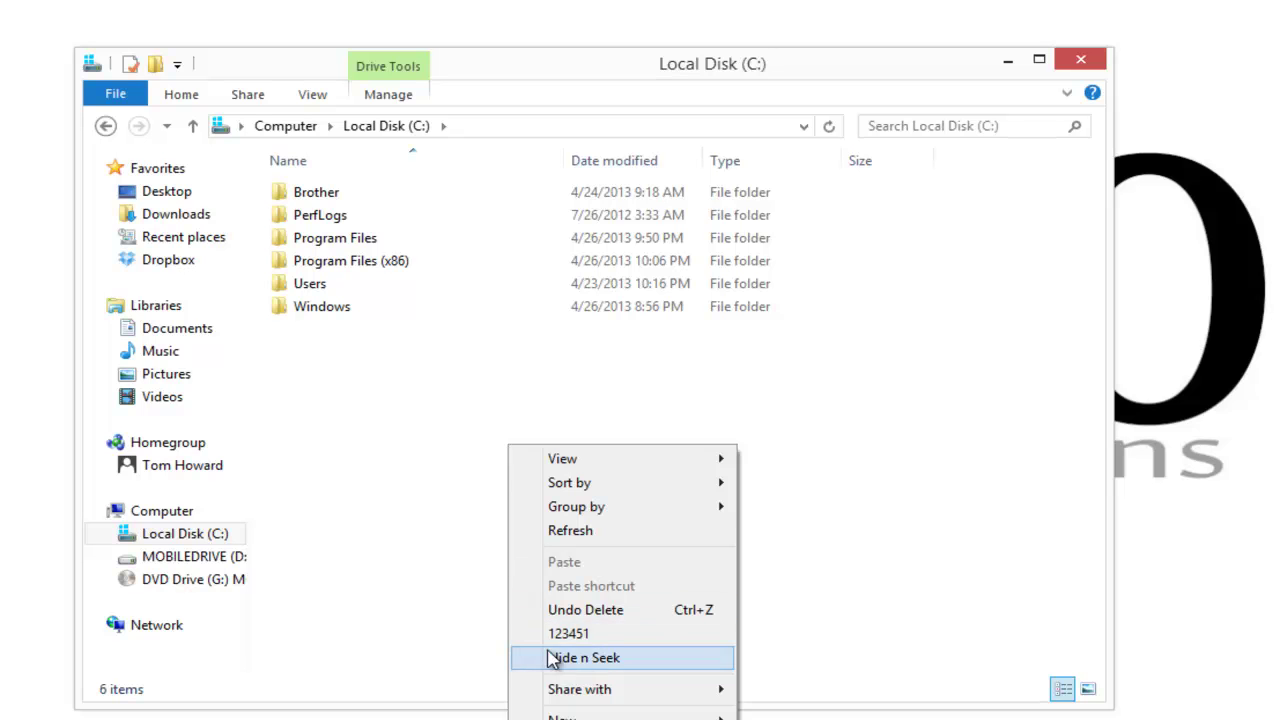
{"action": "left_click", "coordinate": [574, 636]}
{"action": "left_click", "coordinate": [827, 126]}
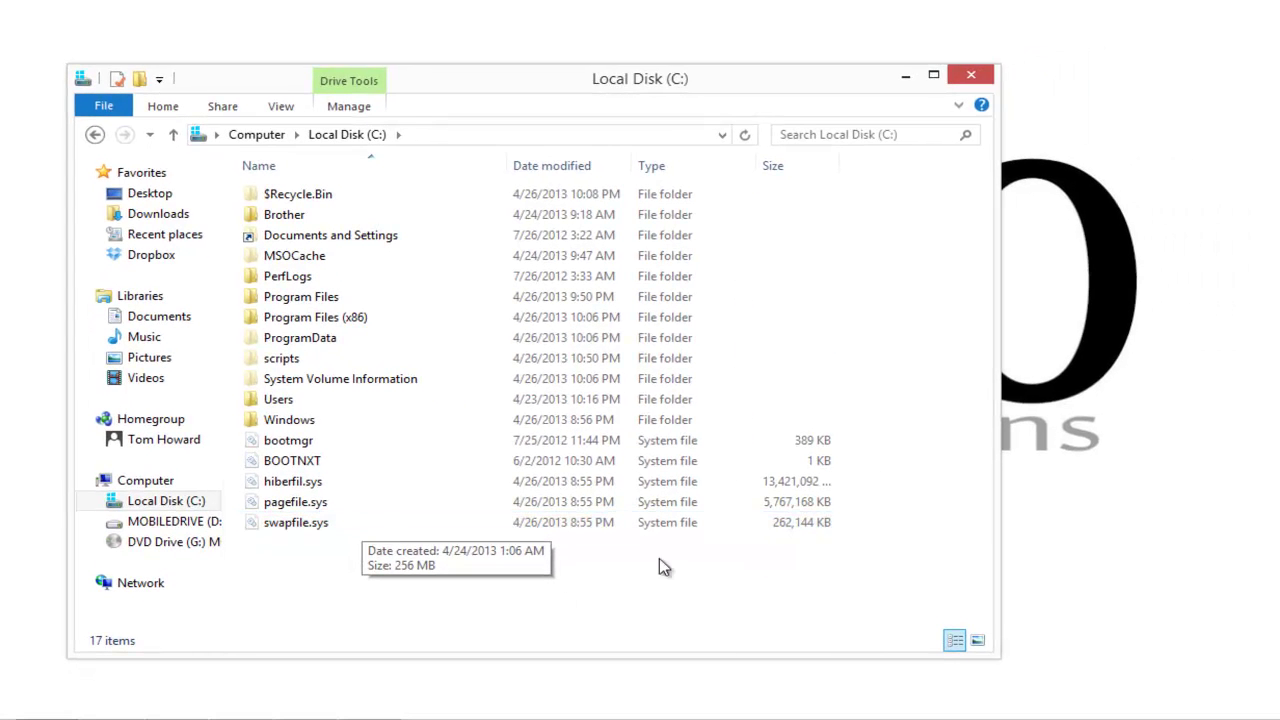
Step: Open the scripts folder and run the 123451 entry again from the desktop's context menu
{"action": "double_click", "coordinate": [318, 360]}
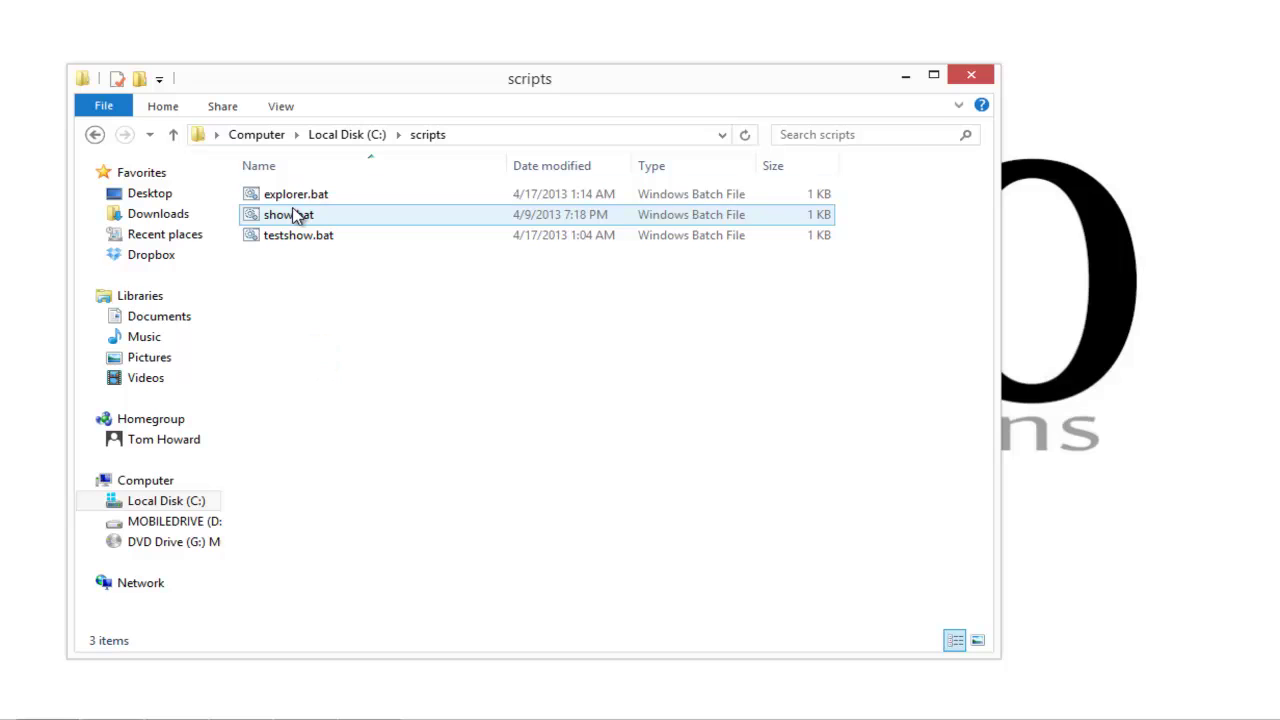
{"action": "right_click", "coordinate": [1008, 150]}
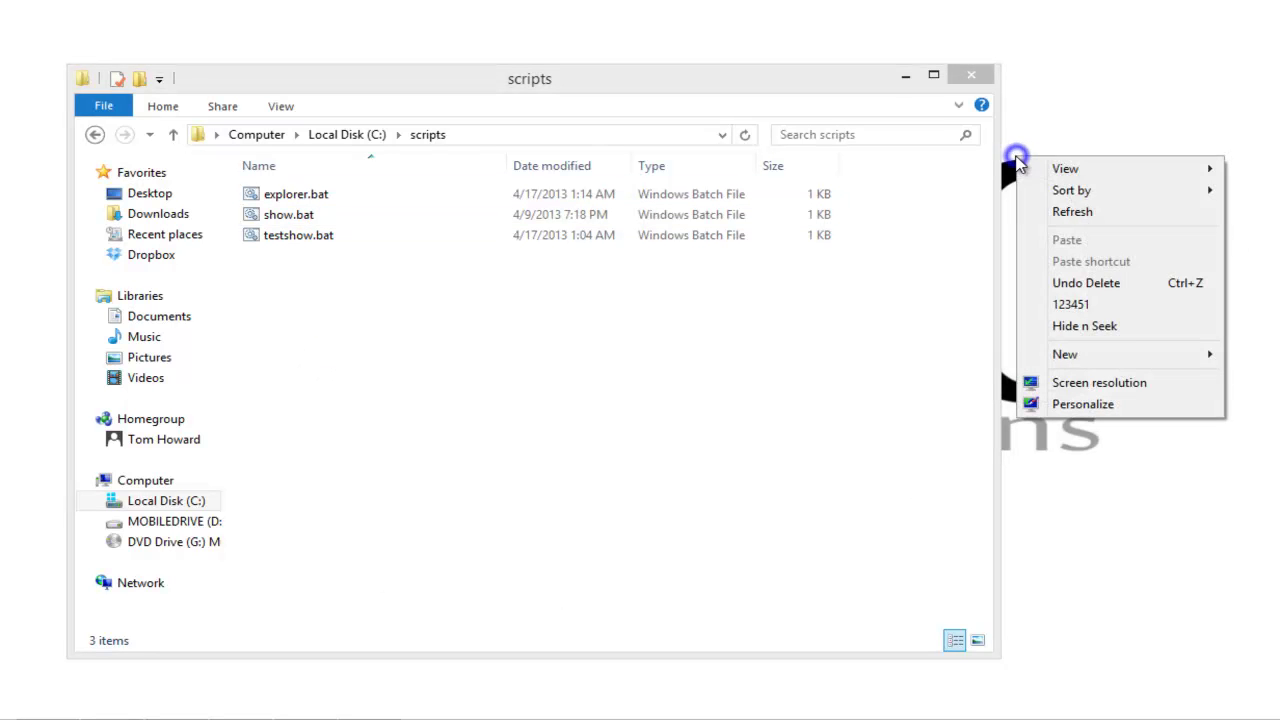
{"action": "left_click", "coordinate": [1104, 305]}
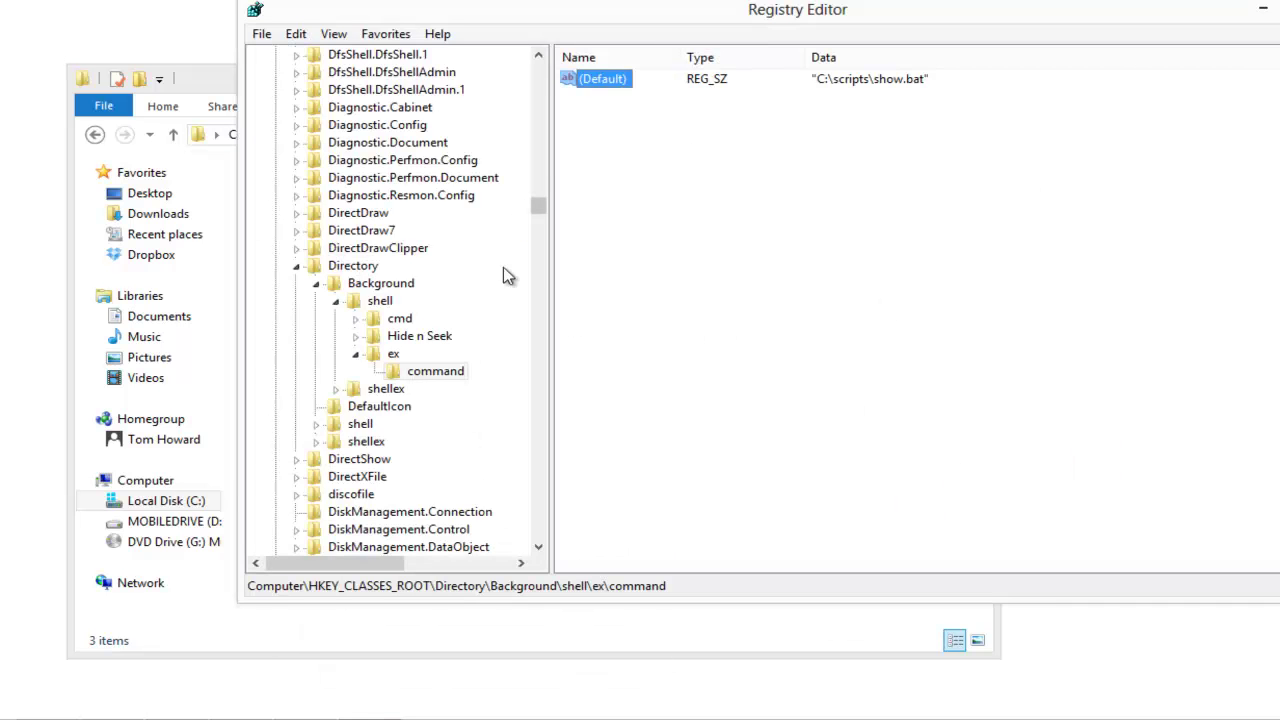
Step: Review the default values of the ex key and its command subkey in the Registry Editor, and return to the scripts folder
{"action": "left_click_drag", "start_coordinate": [537, 206], "coordinate": [563, 211]}
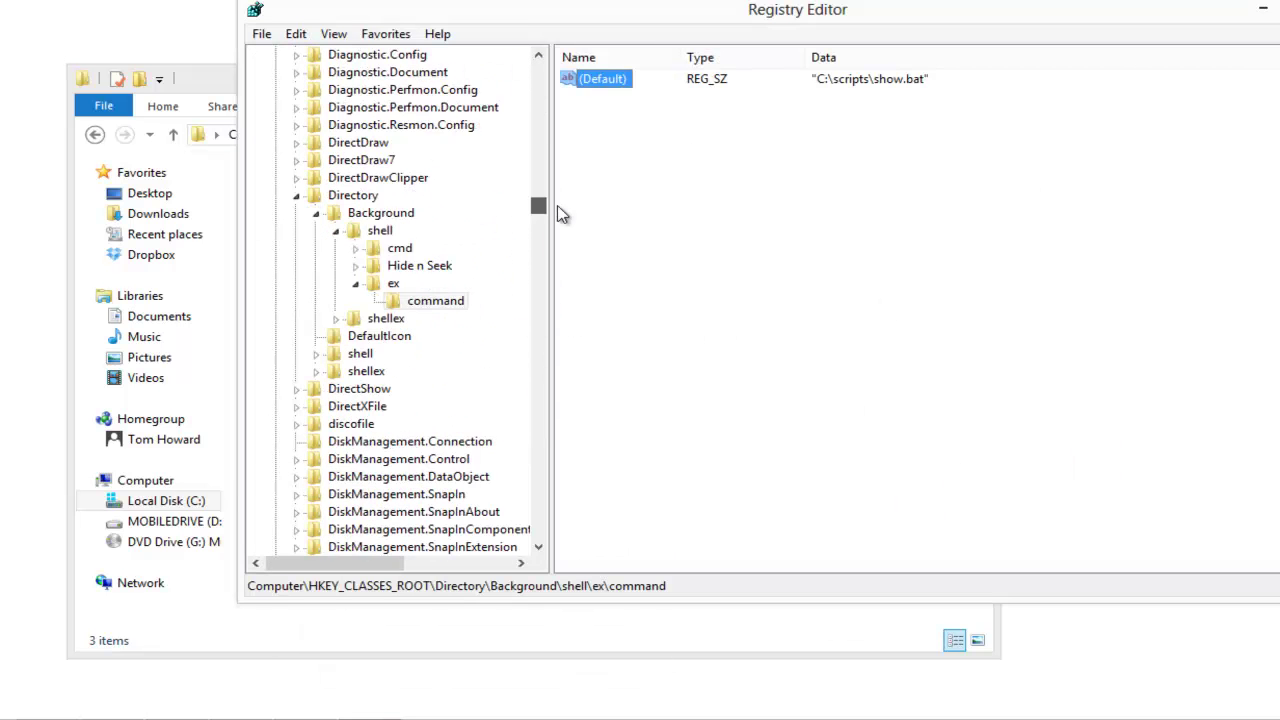
{"action": "left_click", "coordinate": [382, 284]}
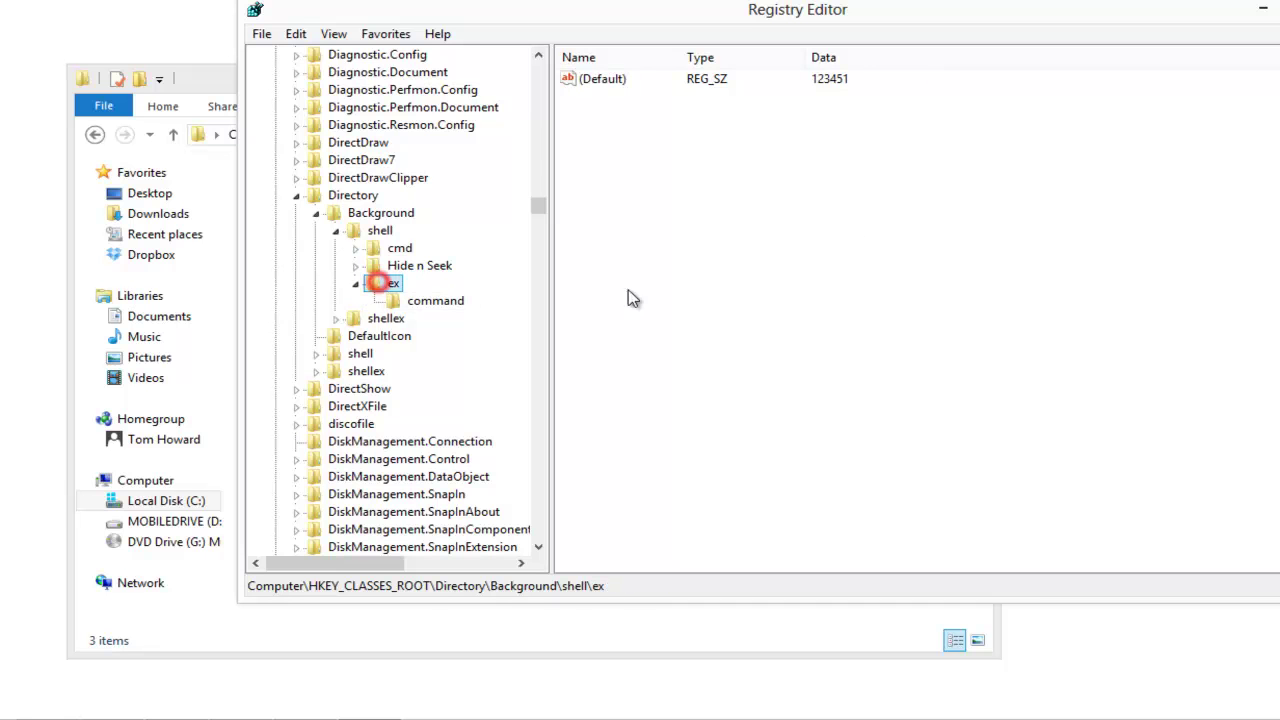
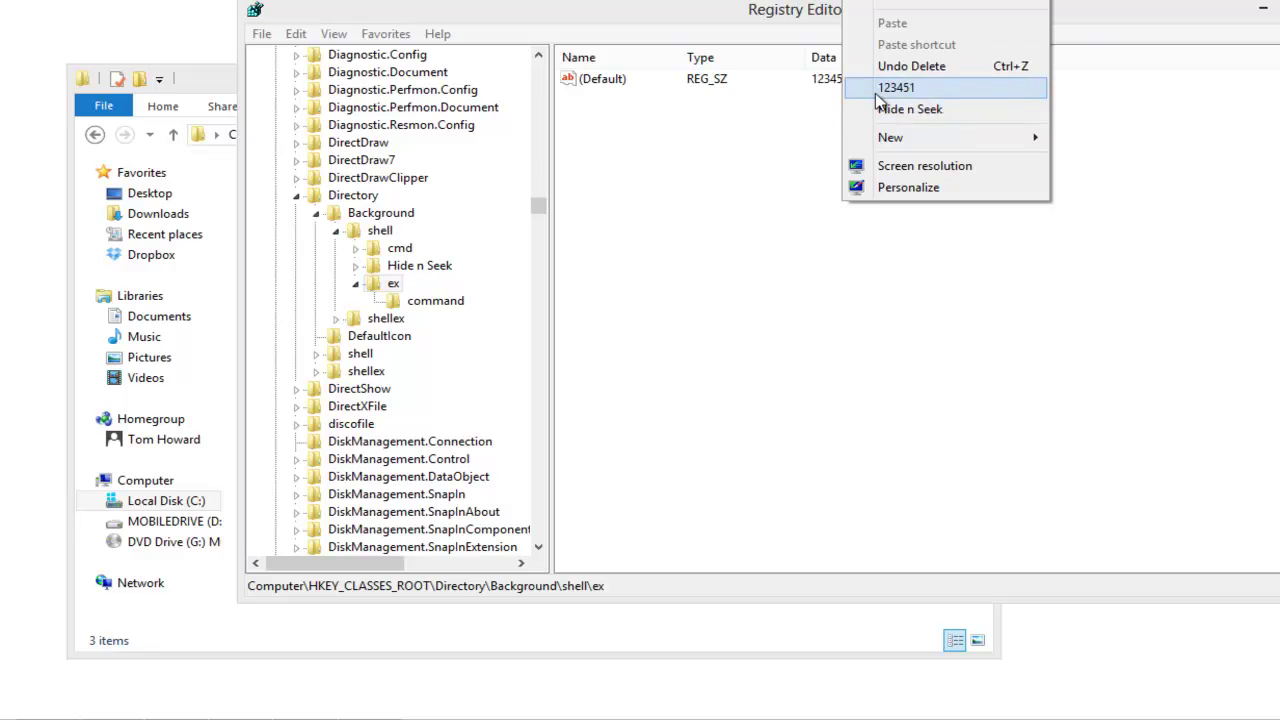
{"action": "left_click", "coordinate": [719, 184]}
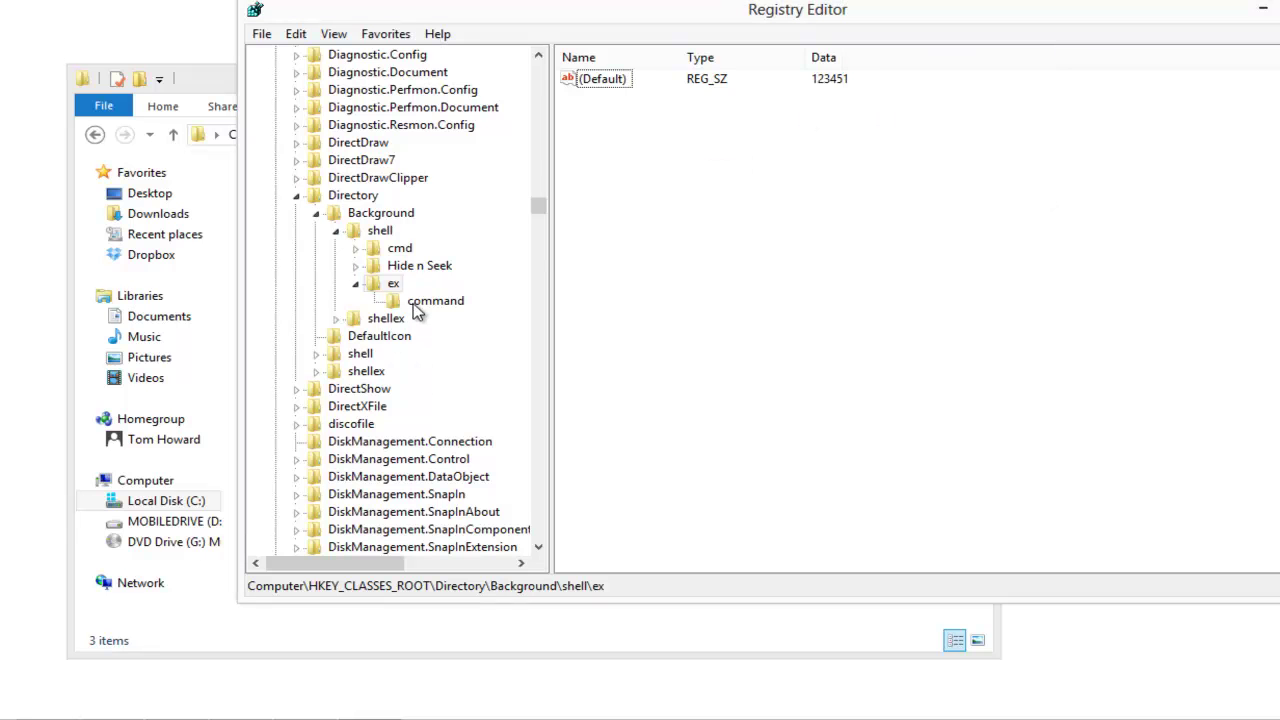
{"action": "left_click", "coordinate": [447, 305]}
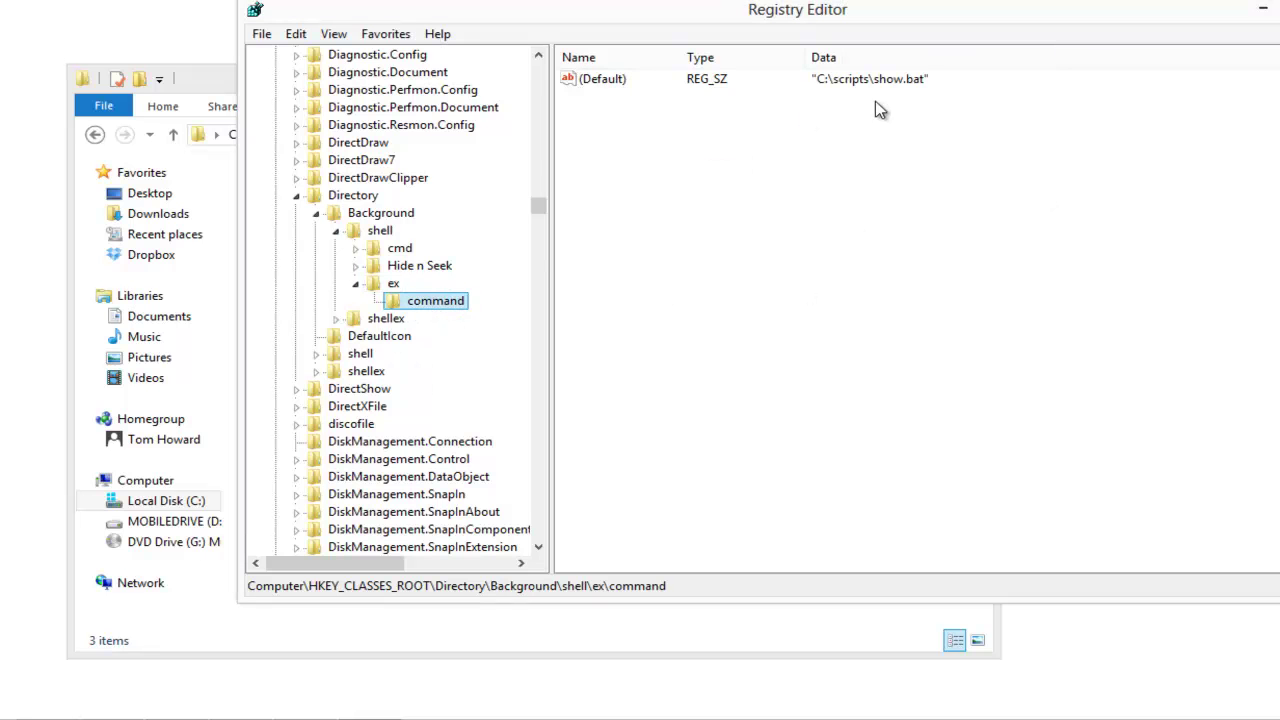
{"action": "left_click", "coordinate": [830, 80]}
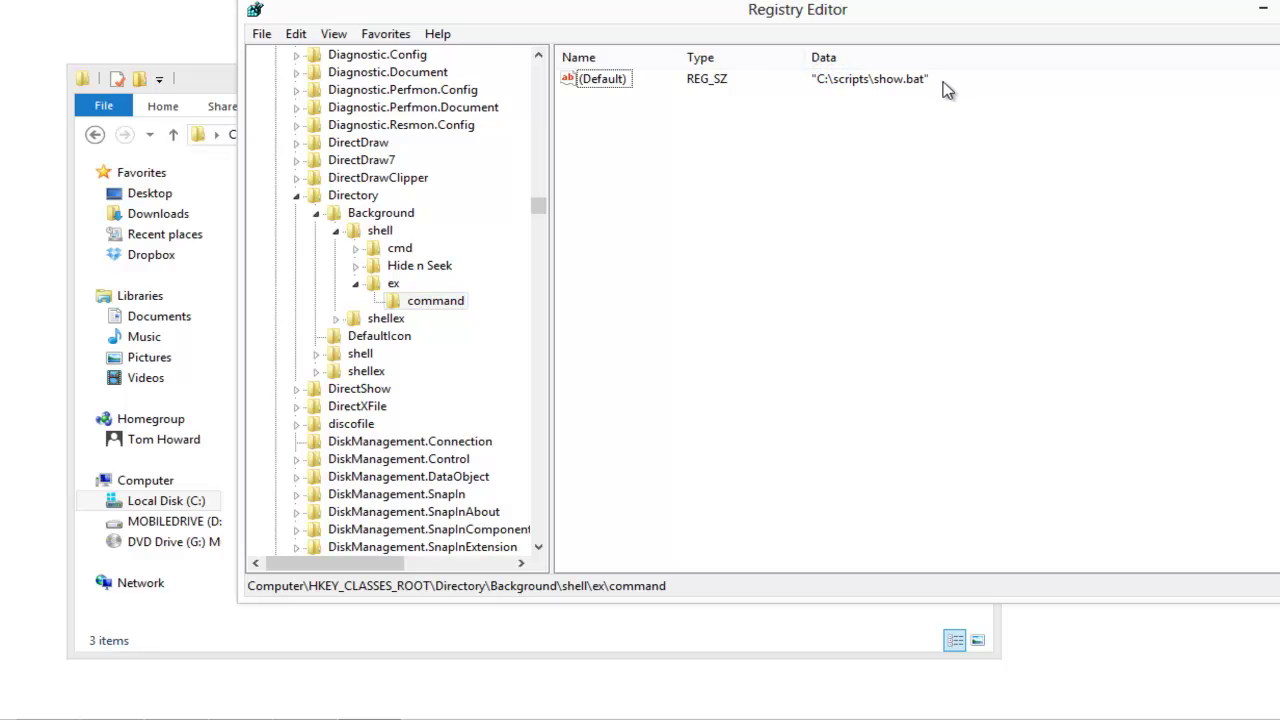
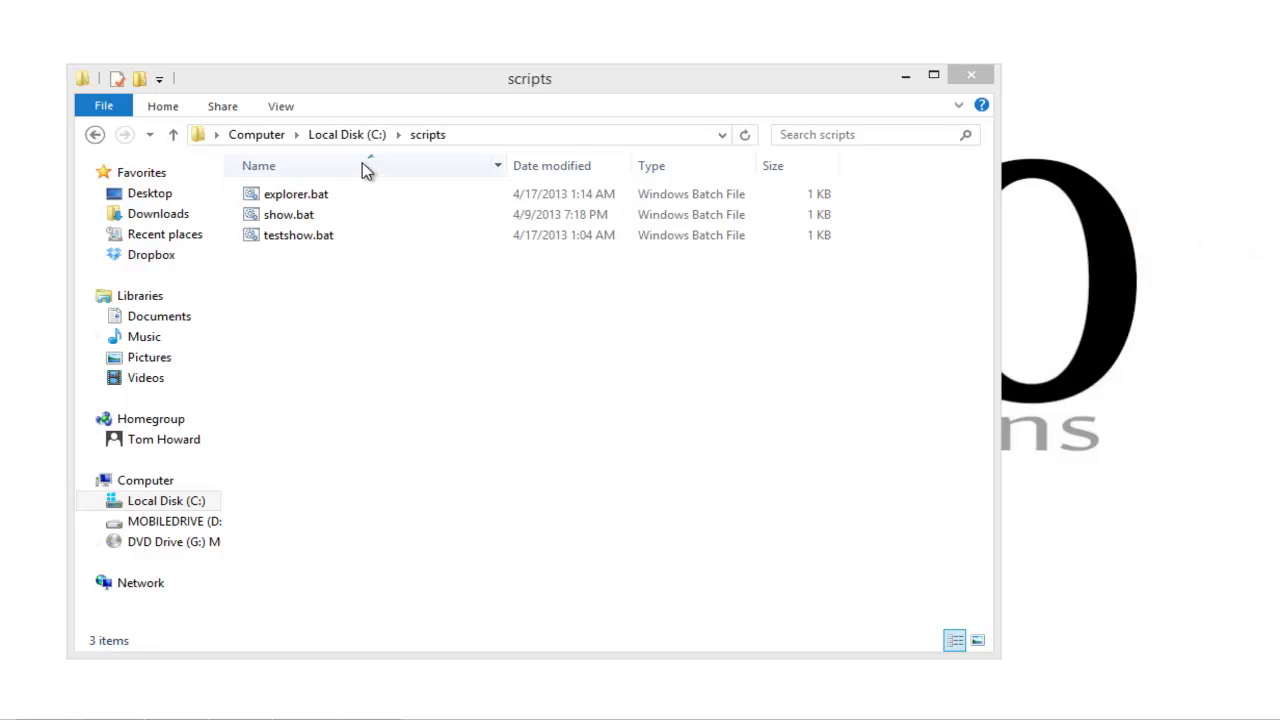
{"action": "left_click", "coordinate": [388, 322]}
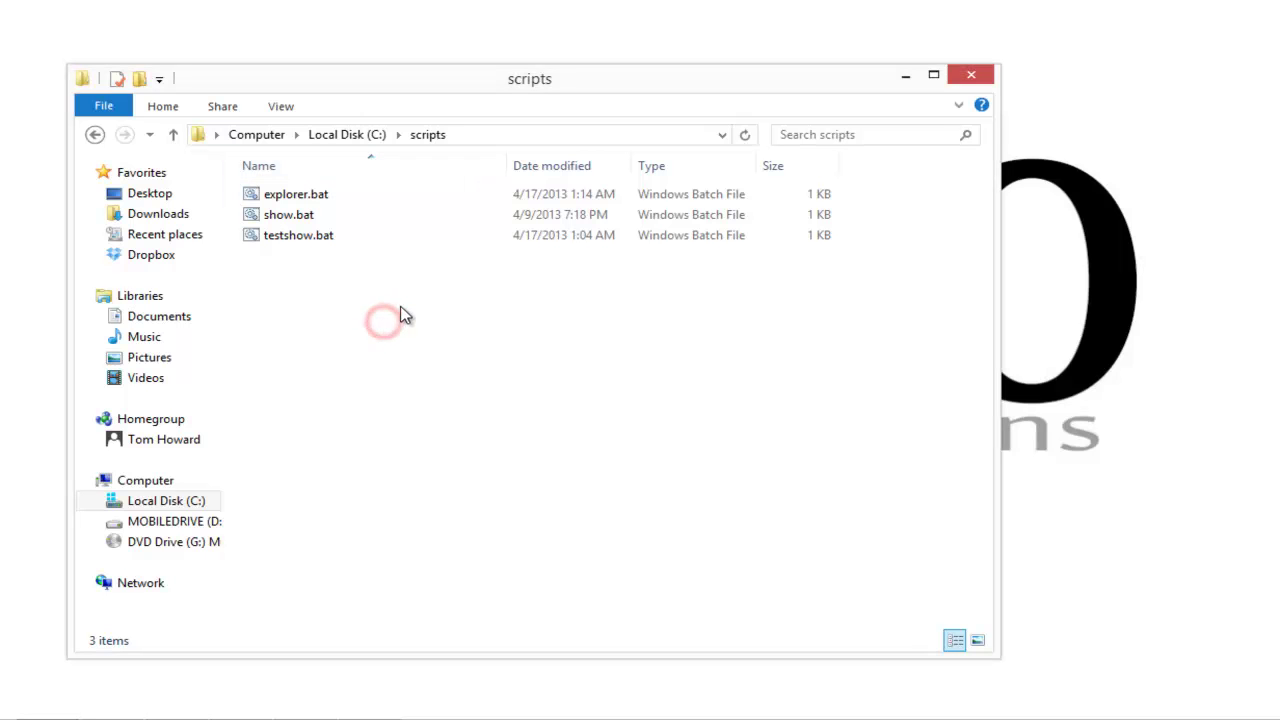